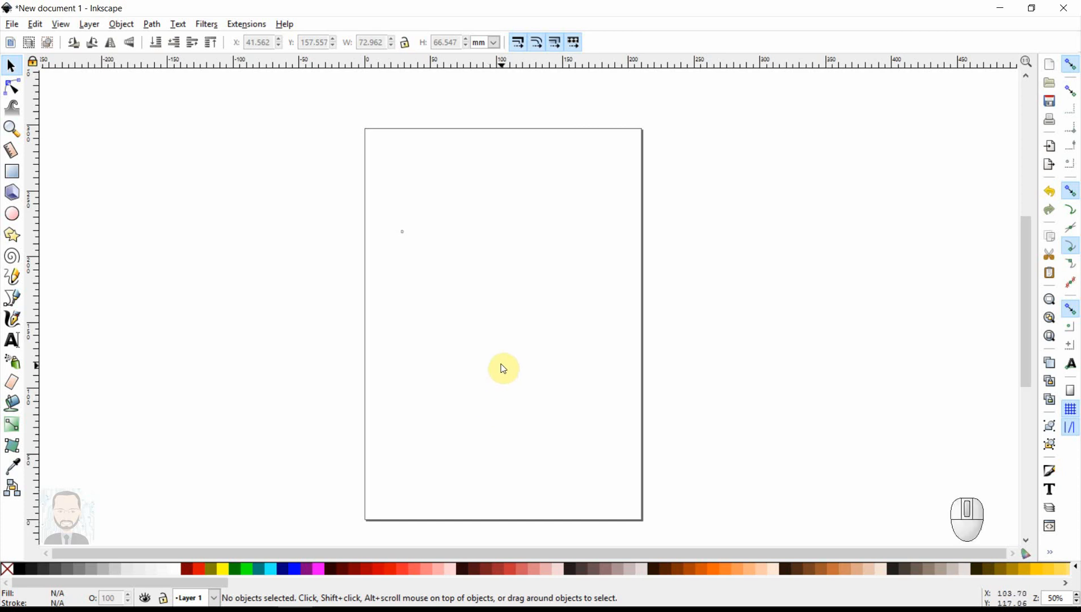
- Draw an ellipse about 101 × 93 mm near the page's centre and remove its fill
{"action": "left_click", "coordinate": [11, 213]}
{"action": "left_click_drag", "start_coordinate": [438, 238], "coordinate": [569, 359]}
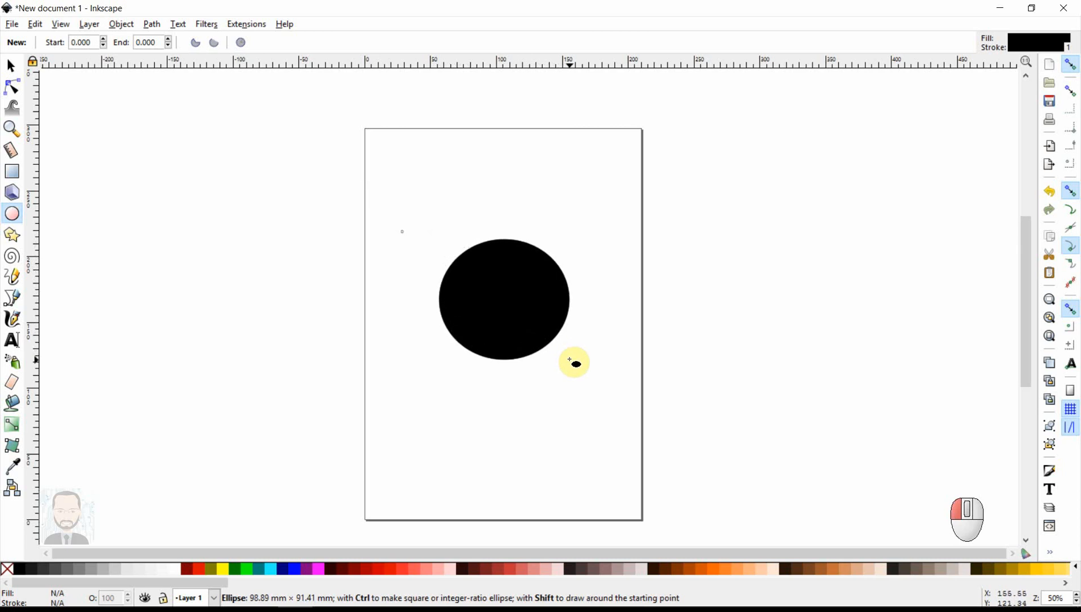
{"action": "left_click_drag", "start_coordinate": [569, 359], "coordinate": [572, 362]}
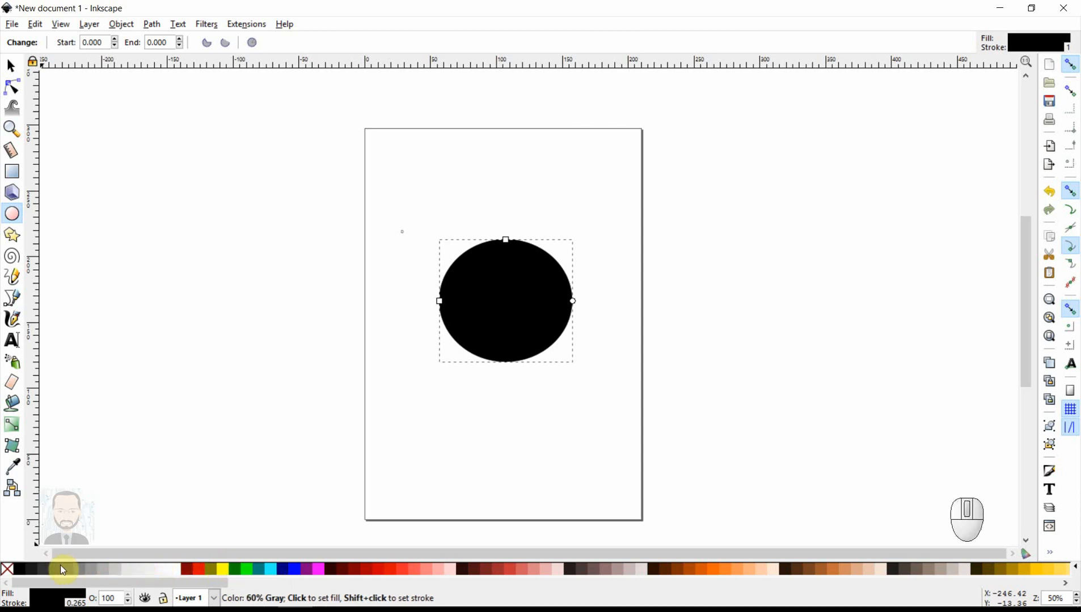
{"action": "left_click", "coordinate": [7, 572]}
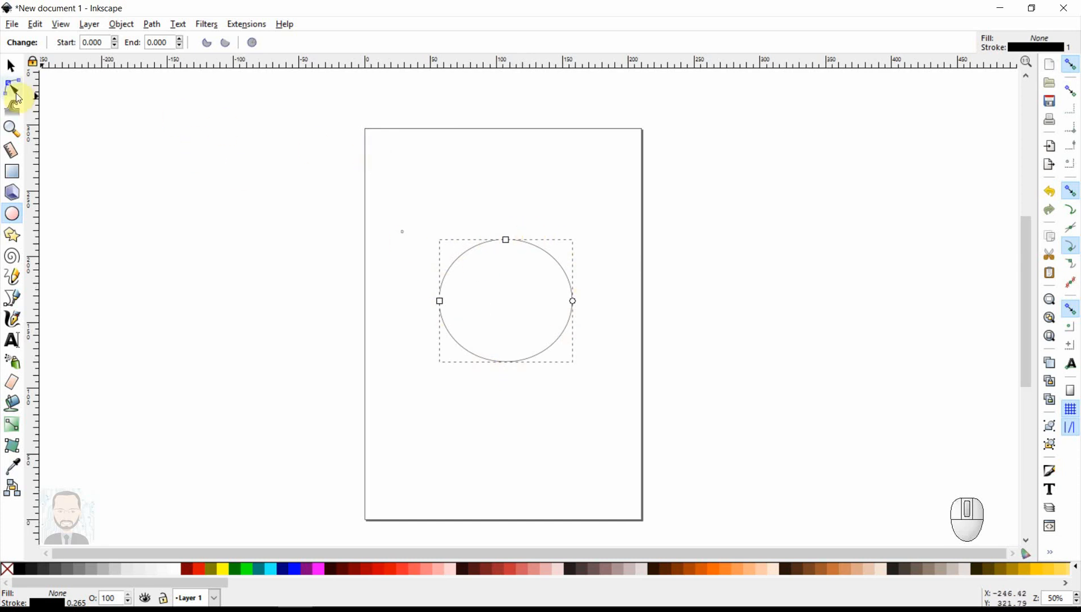
- Convert both the large ellipse and the tiny one to paths
{"action": "left_click", "coordinate": [11, 66]}
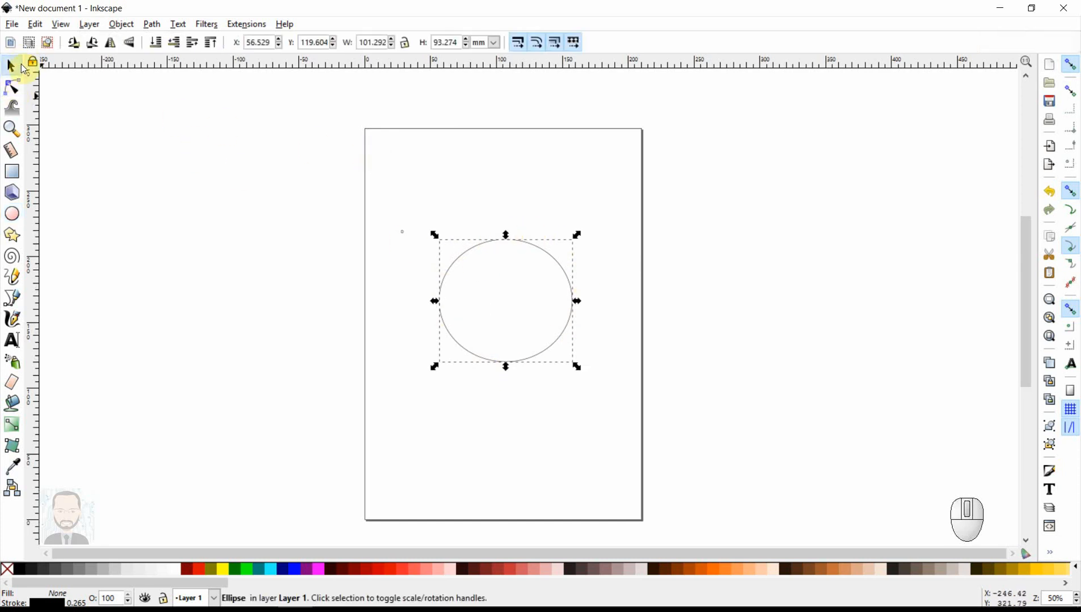
{"action": "left_click_drag", "start_coordinate": [384, 190], "coordinate": [589, 393]}
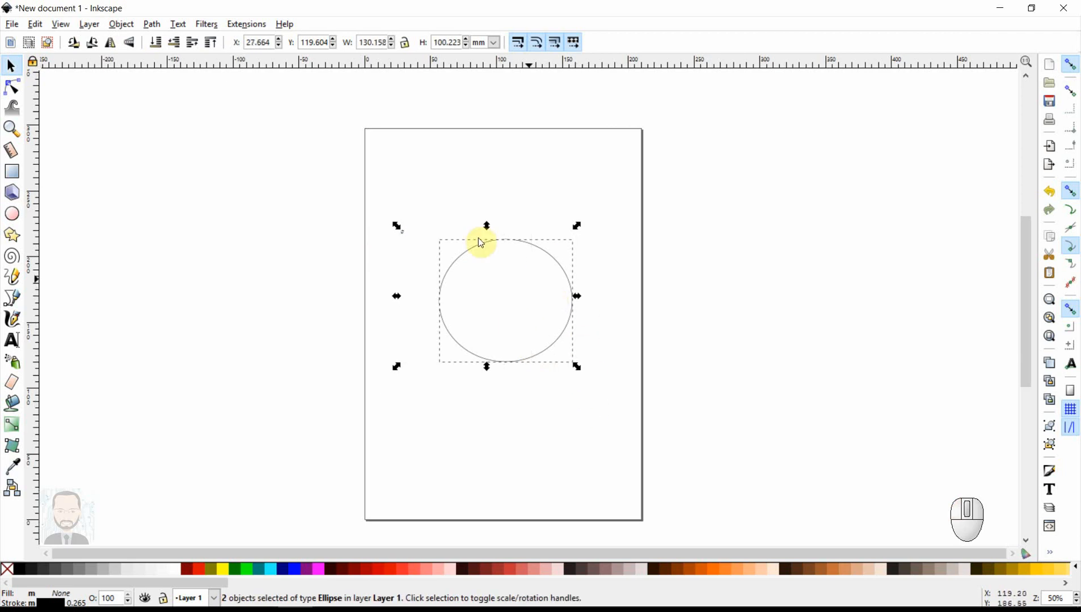
{"action": "left_click", "coordinate": [152, 25]}
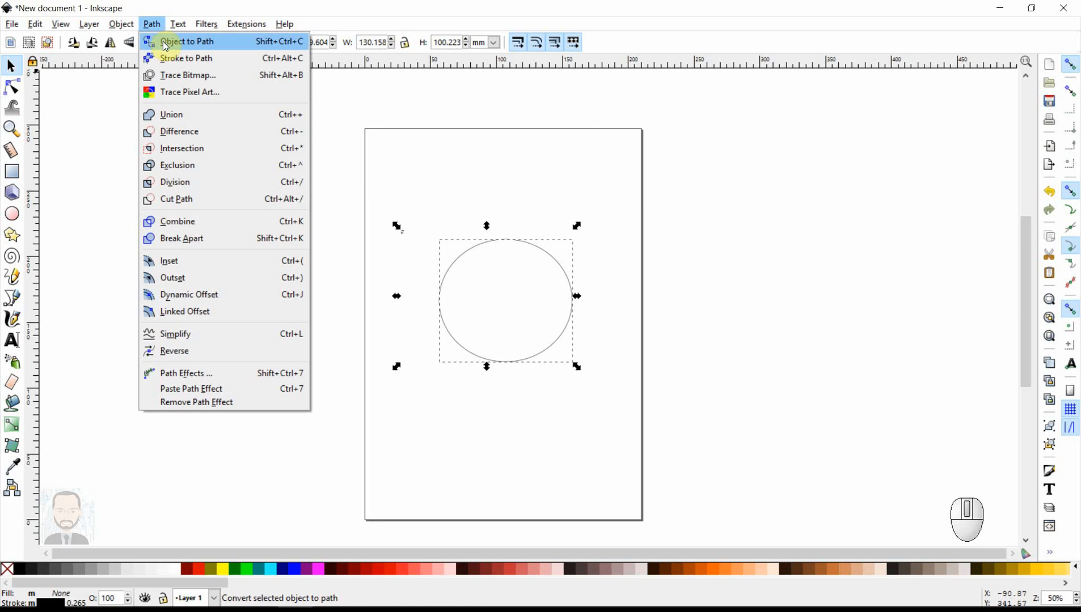
{"action": "left_click", "coordinate": [132, 38]}
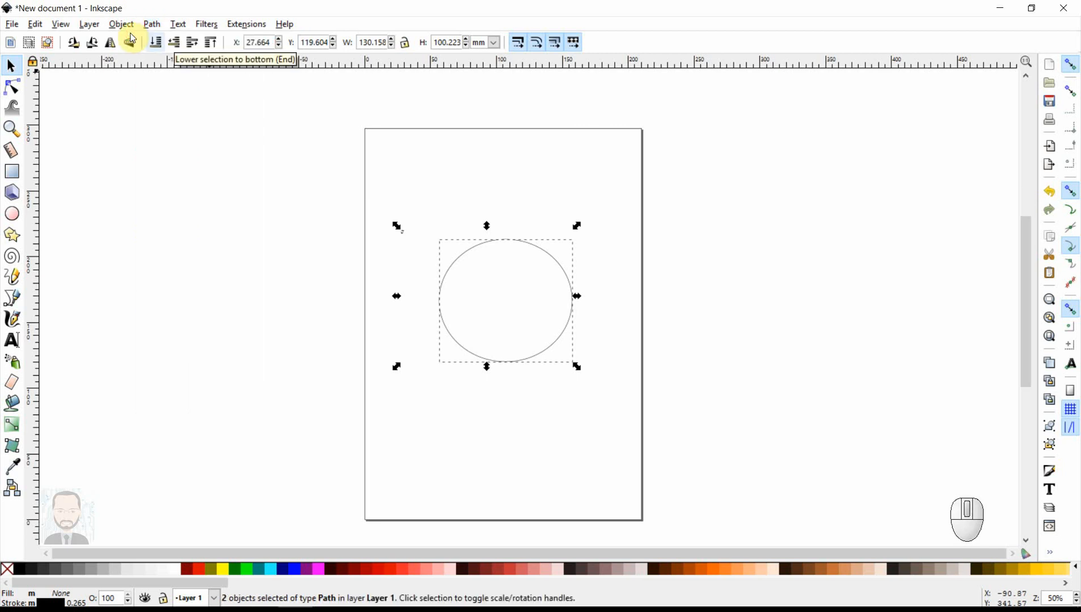
{"action": "left_click", "coordinate": [379, 146]}
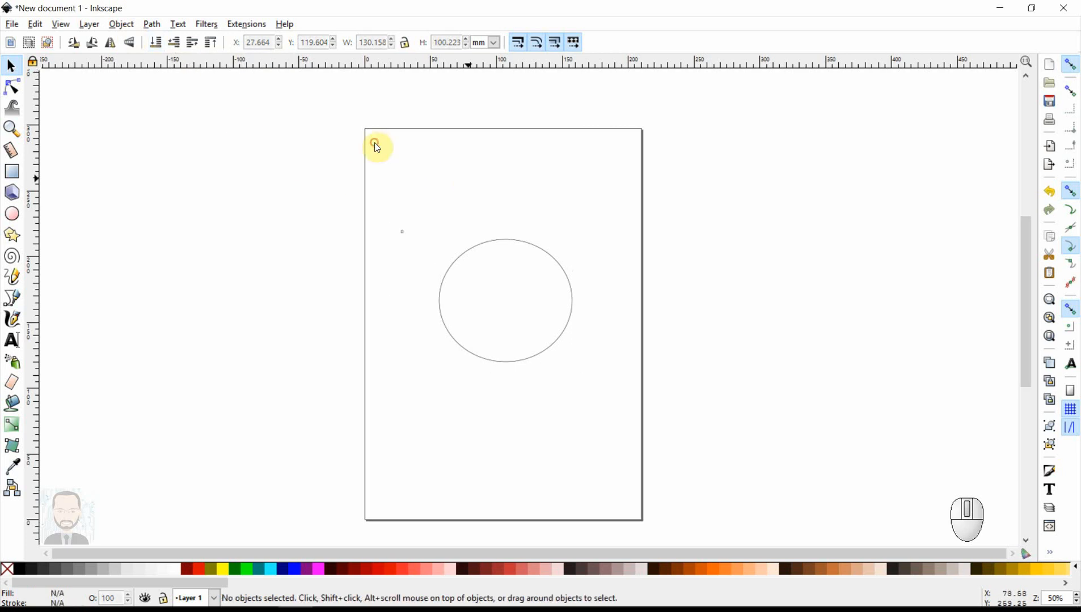
- Edit the large ellipse path's nodes, moving the top node to about X 108, Y 212 mm and slightly tilting its curve handles
{"action": "left_click", "coordinate": [518, 248]}
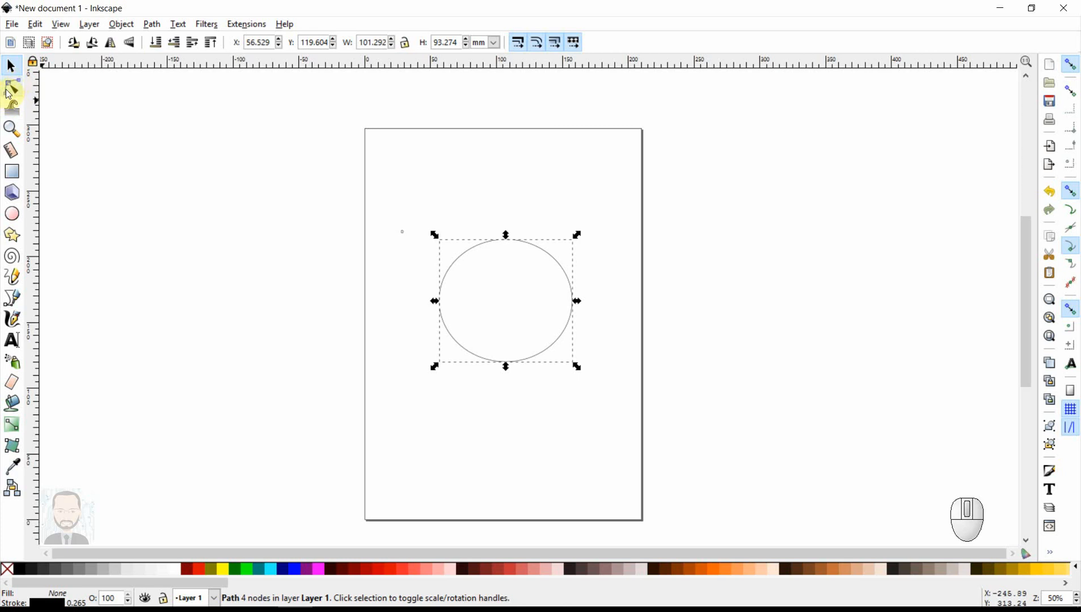
{"action": "left_click", "coordinate": [17, 85]}
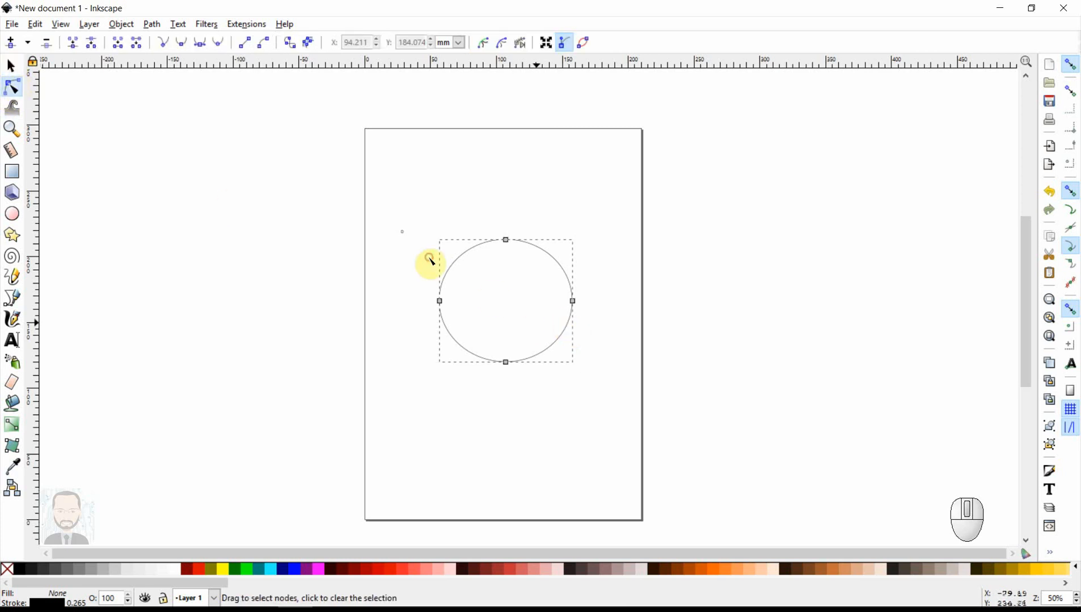
{"action": "left_click", "coordinate": [429, 212]}
{"action": "left_click", "coordinate": [542, 248]}
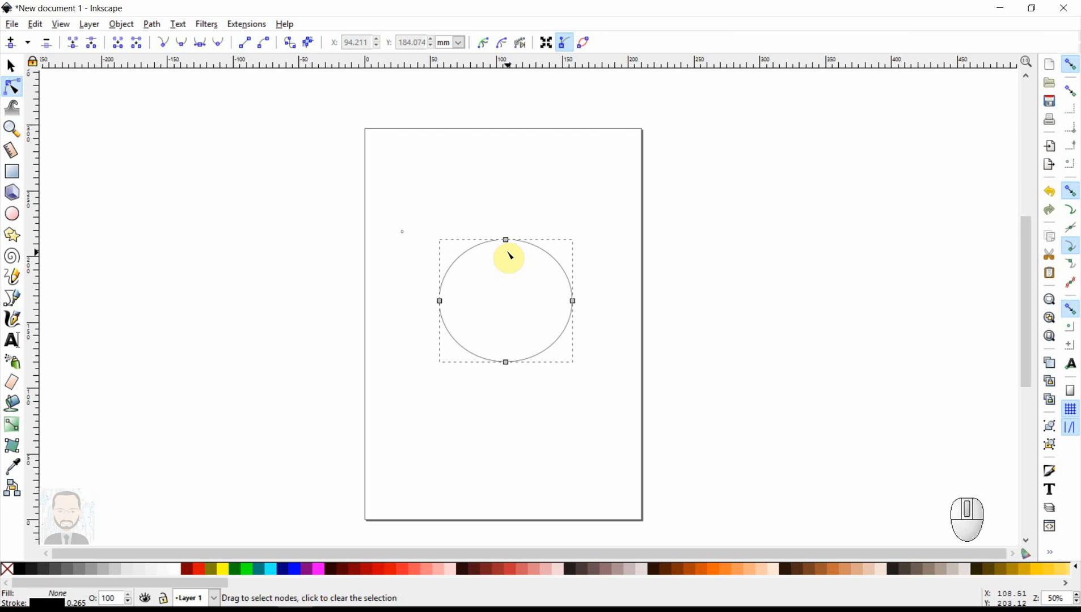
{"action": "scroll", "coordinate": [528, 307], "scroll_direction": "up", "scroll_amount": 2, "text": "ctrl"}
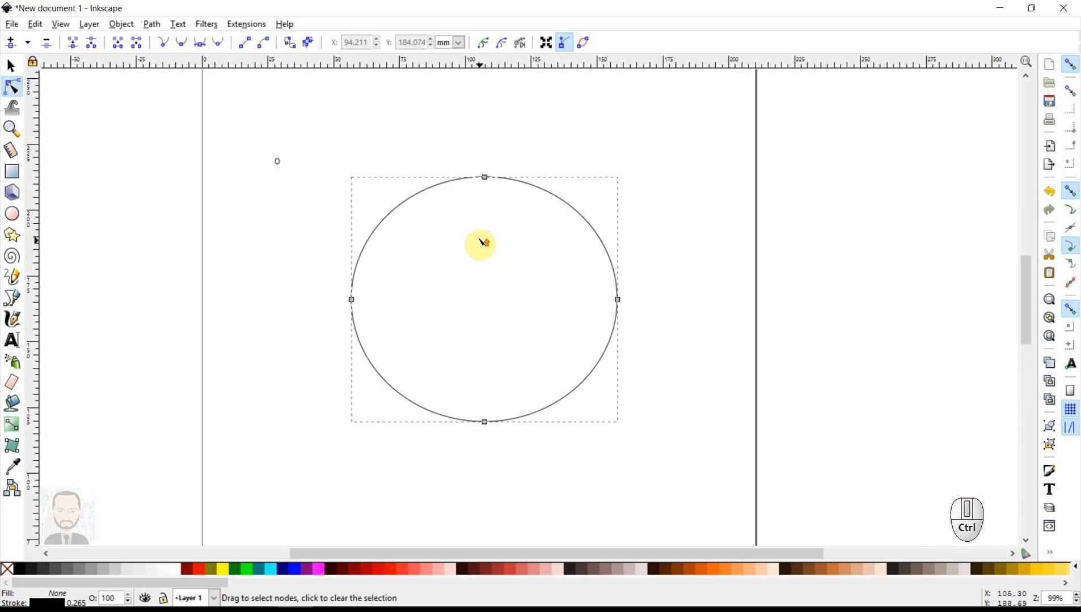
{"action": "scroll", "coordinate": [480, 242], "scroll_direction": "up", "scroll_amount": 1, "text": "ctrl"}
{"action": "scroll", "coordinate": [480, 231], "scroll_direction": "down", "scroll_amount": 3, "text": "ctrl"}
{"action": "scroll", "coordinate": [479, 236], "scroll_direction": "up", "scroll_amount": 3, "text": "ctrl"}
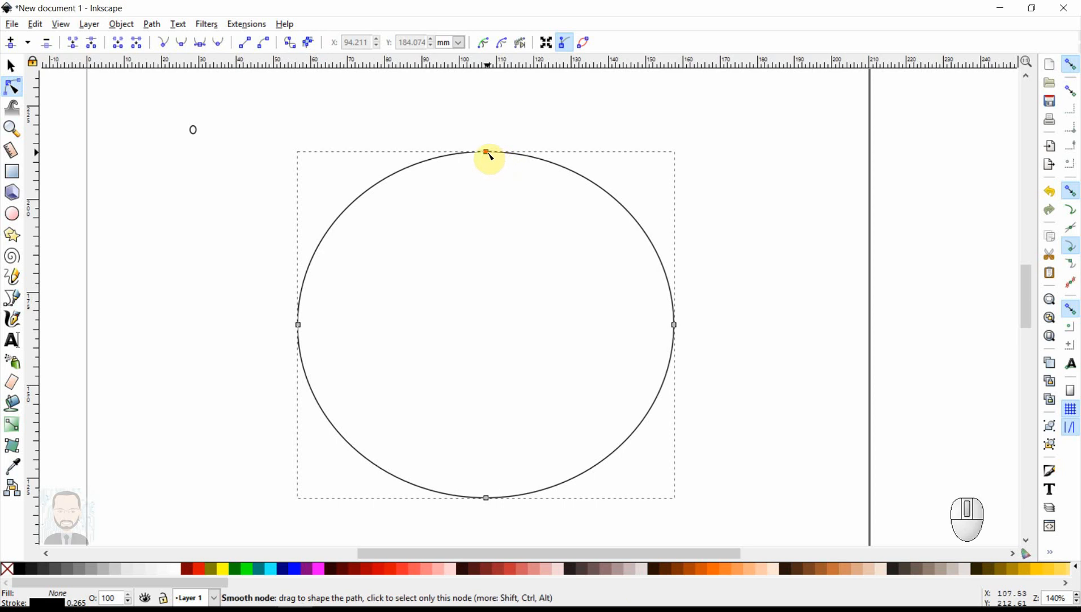
{"action": "left_click", "coordinate": [489, 157]}
{"action": "mouse_move", "coordinate": [489, 156]}
{"action": "left_mouse_down"}
{"action": "mouse_move", "coordinate": [493, 249]}
{"action": "mouse_move", "coordinate": [493, 159]}
{"action": "left_mouse_up"}
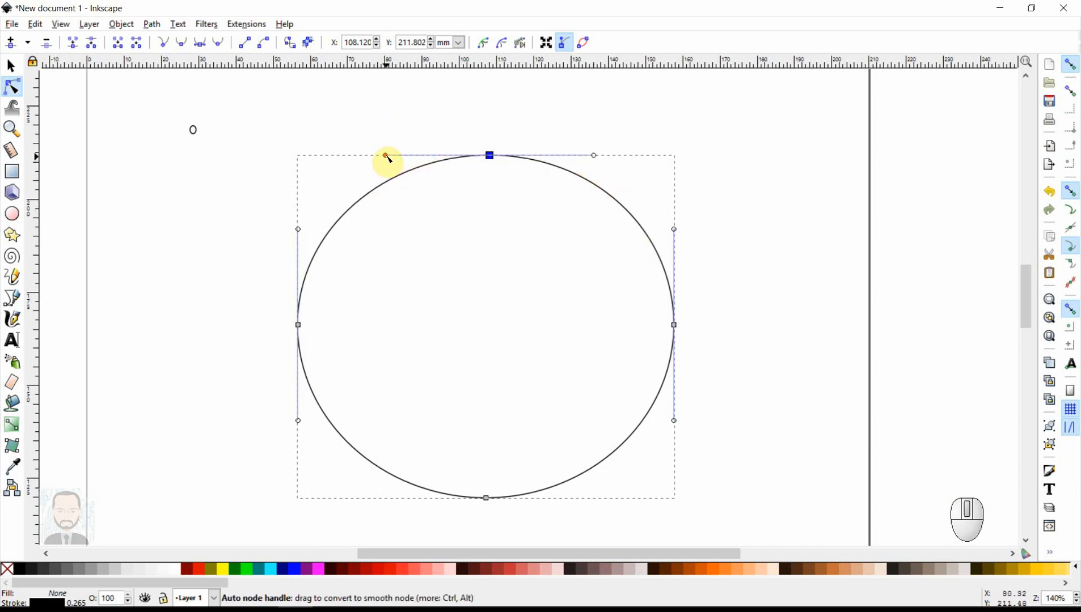
{"action": "left_click_drag", "start_coordinate": [385, 155], "coordinate": [319, 126]}
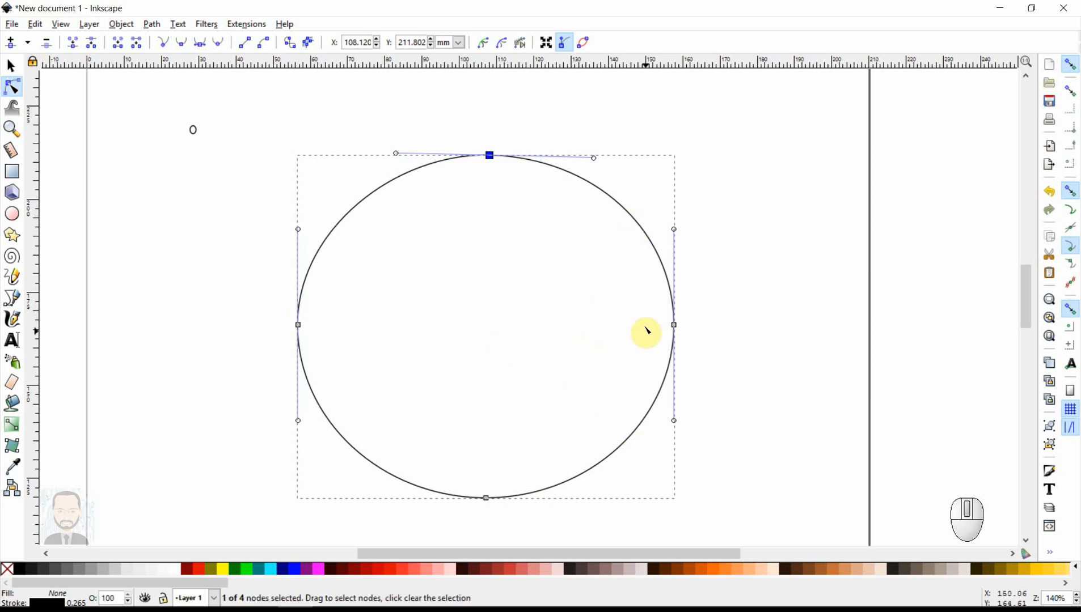
- Insert two nodes on the large path, one on its upper-right arc and one on its lower-right arc
{"action": "double_click", "coordinate": [621, 206]}
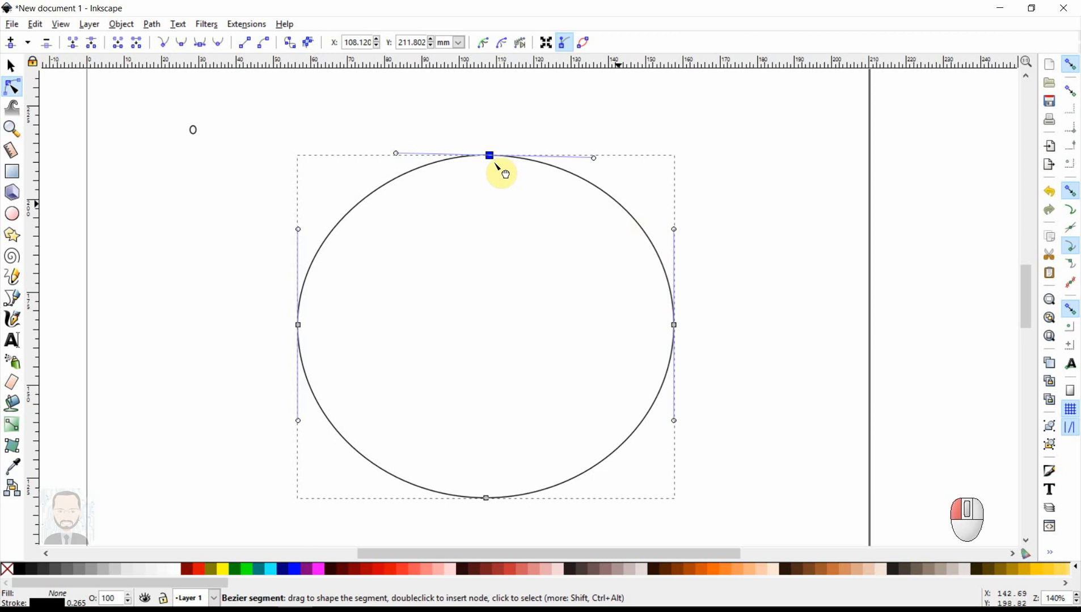
{"action": "double_click", "coordinate": [625, 444]}
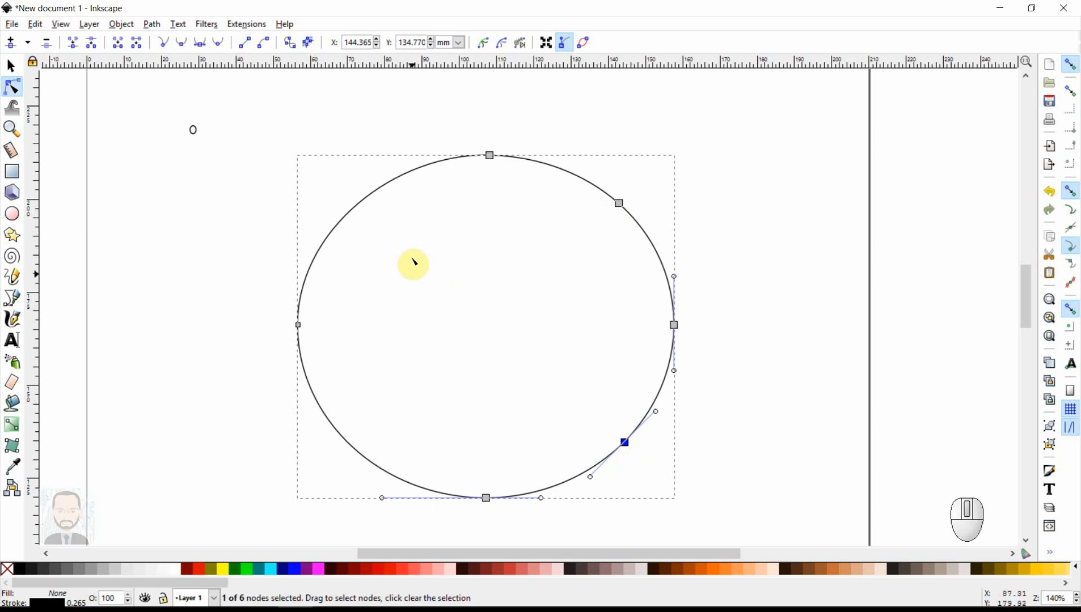
- Erase freehand strokes across the large outline's upper-left arc and right side with the Eraser tool at width 45
{"action": "left_click", "coordinate": [17, 387]}
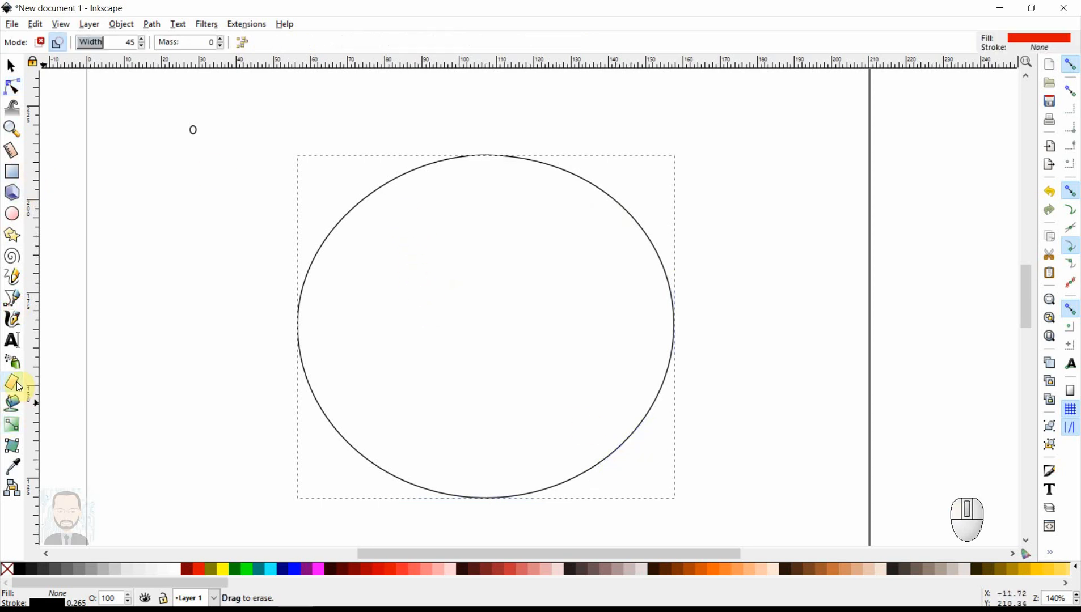
{"action": "left_click_drag", "start_coordinate": [213, 327], "coordinate": [395, 314]}
{"action": "left_click_drag", "start_coordinate": [306, 190], "coordinate": [400, 287]}
{"action": "mouse_move", "coordinate": [390, 156]}
{"action": "left_mouse_down"}
{"action": "mouse_move", "coordinate": [436, 244]}
{"action": "mouse_move", "coordinate": [436, 229]}
{"action": "mouse_move", "coordinate": [391, 179]}
{"action": "mouse_move", "coordinate": [405, 186]}
{"action": "mouse_move", "coordinate": [403, 208]}
{"action": "left_mouse_up"}
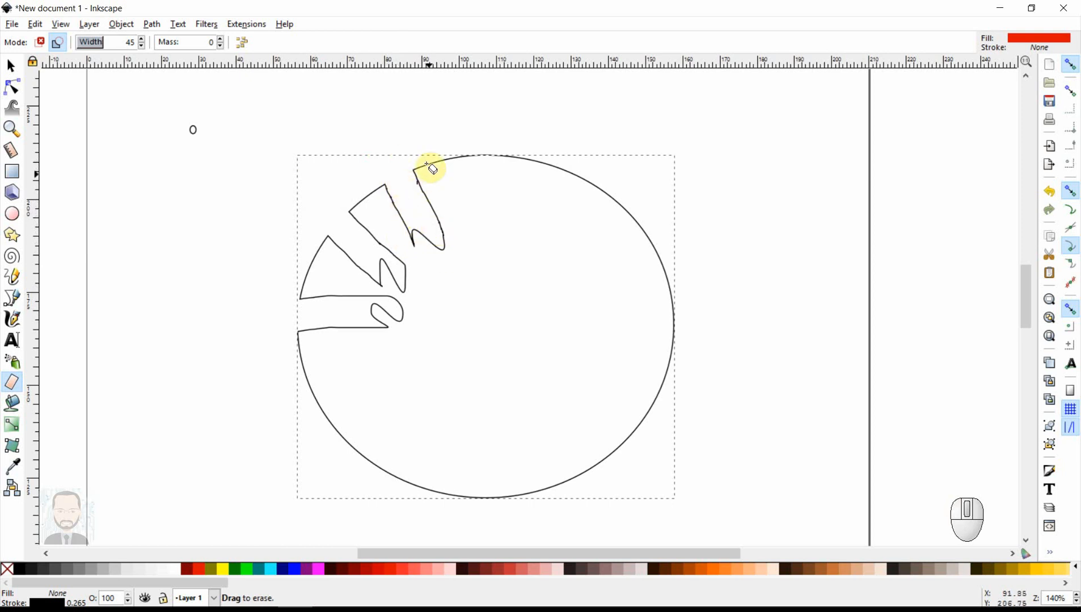
{"action": "left_click_drag", "start_coordinate": [422, 138], "coordinate": [448, 240]}
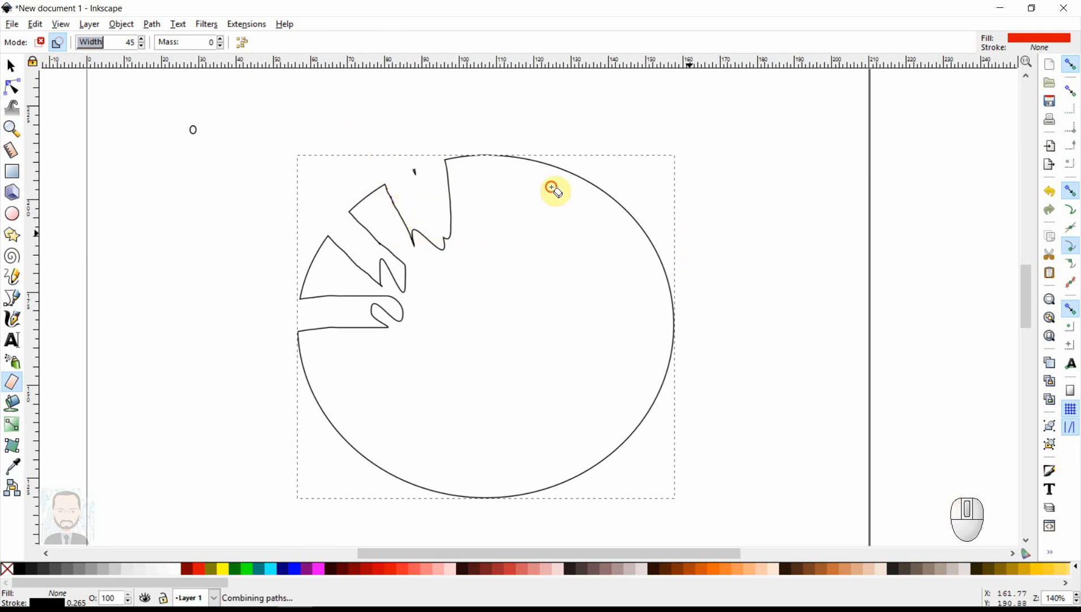
{"action": "mouse_move", "coordinate": [696, 220]}
{"action": "left_mouse_down"}
{"action": "mouse_move", "coordinate": [570, 366]}
{"action": "mouse_move", "coordinate": [737, 510]}
{"action": "left_mouse_up"}
{"action": "mouse_move", "coordinate": [669, 430]}
{"action": "left_mouse_down"}
{"action": "mouse_move", "coordinate": [656, 308]}
{"action": "mouse_move", "coordinate": [652, 423]}
{"action": "mouse_move", "coordinate": [603, 370]}
{"action": "mouse_move", "coordinate": [641, 416]}
{"action": "mouse_move", "coordinate": [613, 336]}
{"action": "mouse_move", "coordinate": [632, 338]}
{"action": "mouse_move", "coordinate": [673, 292]}
{"action": "mouse_move", "coordinate": [668, 316]}
{"action": "left_mouse_up"}
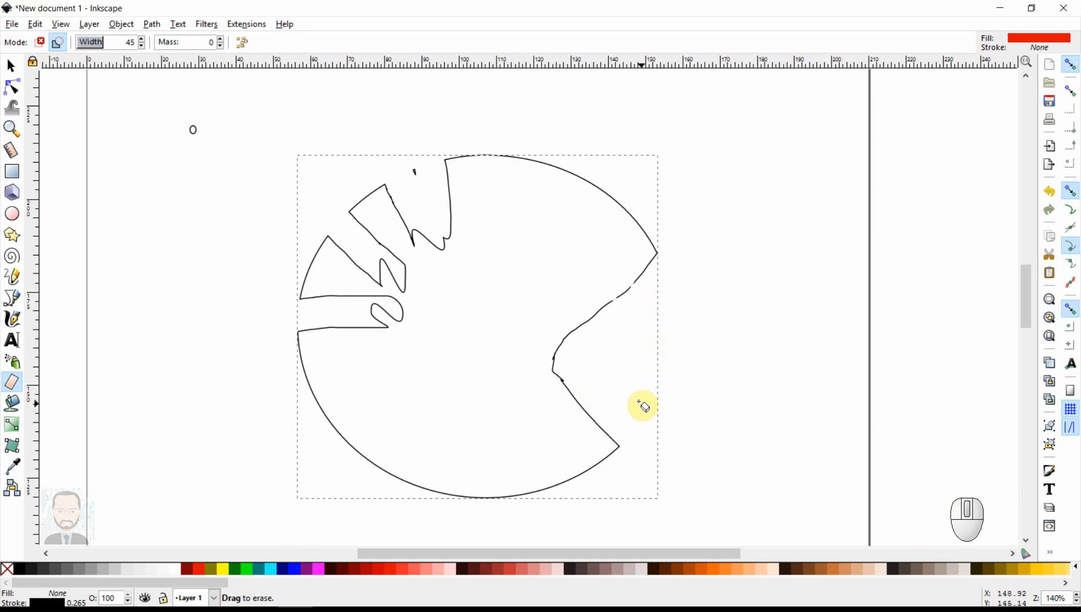
- Undo all the eraser strokes on the large outline
{"action": "key", "text": "ctrl+z"}
{"action": "key", "text": "ctrl+z"}
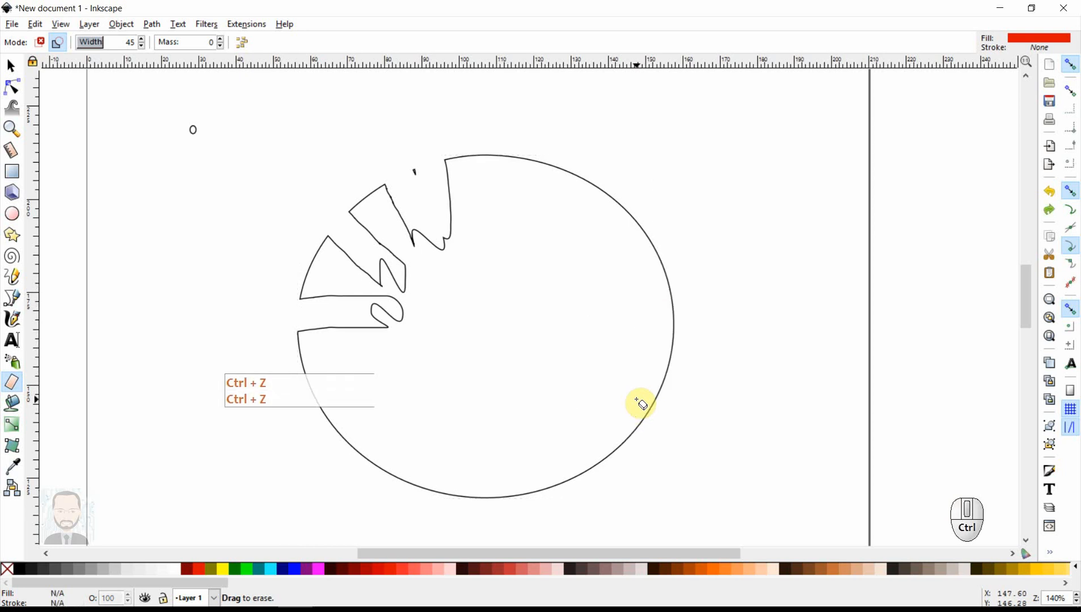
{"action": "key", "text": "ctrl+z"}
{"action": "key", "text": "ctrl+z"}
{"action": "key", "text": "ctrl+z"}
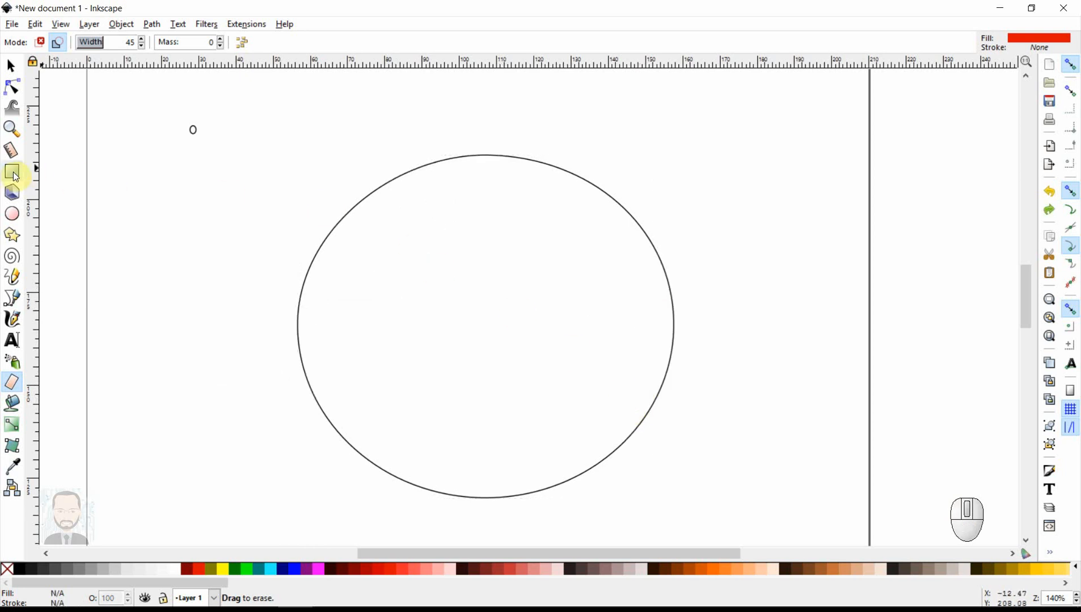
- Delete the segments between the three right-hand nodes of the large path, leaving its right side open
{"action": "left_click", "coordinate": [12, 86]}
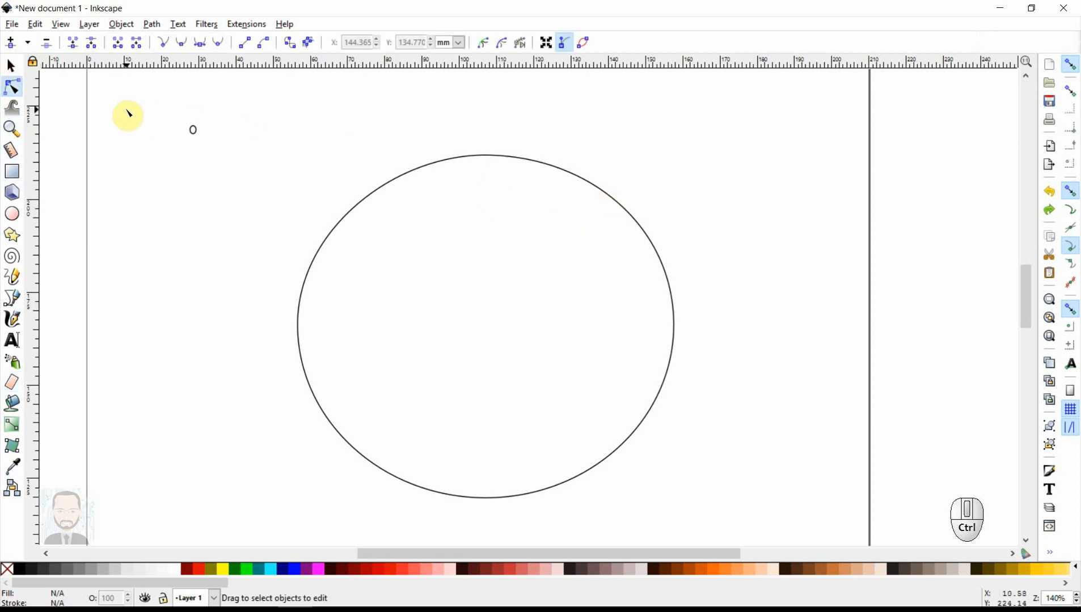
{"action": "left_click", "coordinate": [542, 163]}
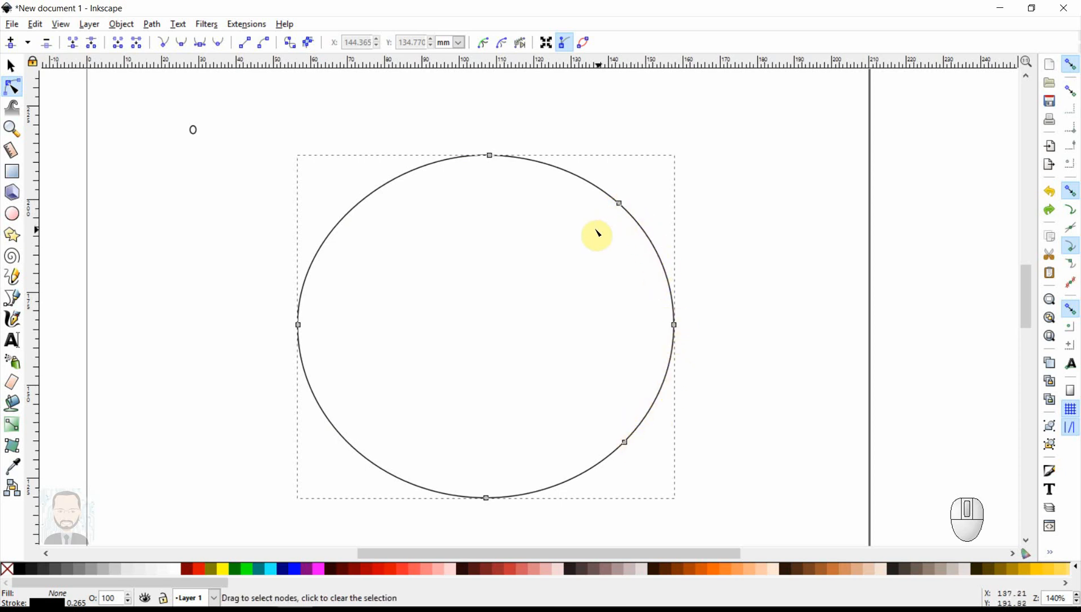
{"action": "left_click_drag", "start_coordinate": [598, 165], "coordinate": [698, 473]}
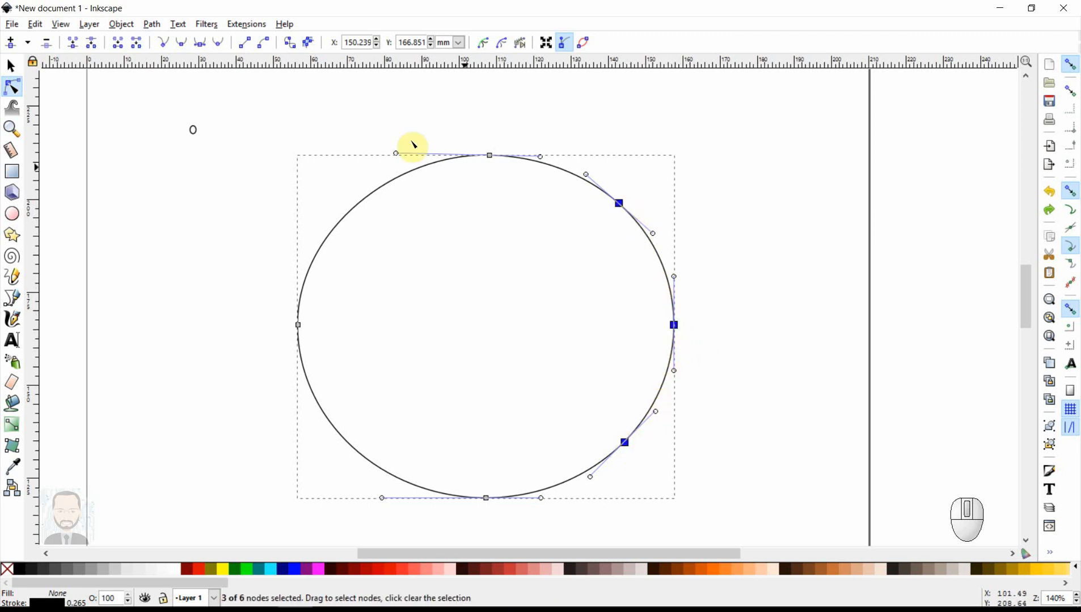
{"action": "left_click", "coordinate": [136, 44]}
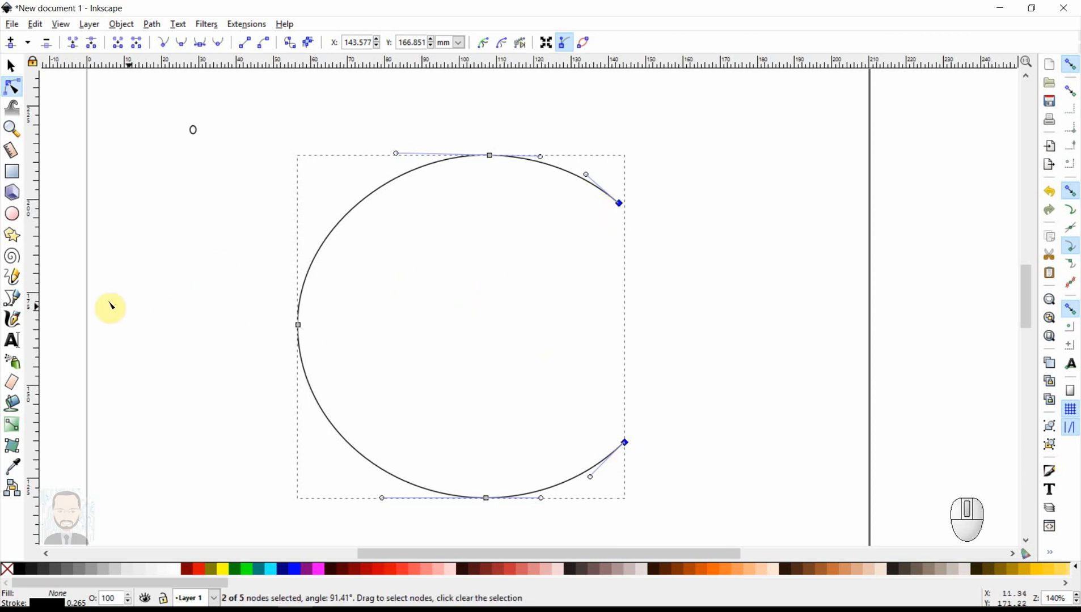
- Close the open path with two straight lines from its ends meeting near the circle's centre, forming a wedge-shaped mouth
{"action": "left_click", "coordinate": [17, 301]}
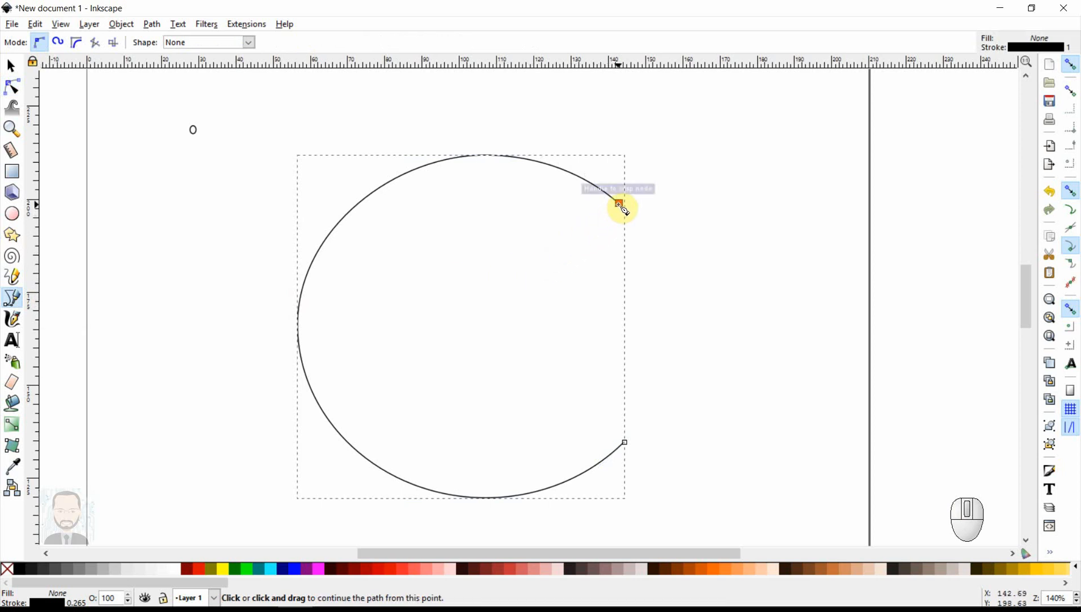
{"action": "left_click_drag", "start_coordinate": [619, 203], "coordinate": [469, 307]}
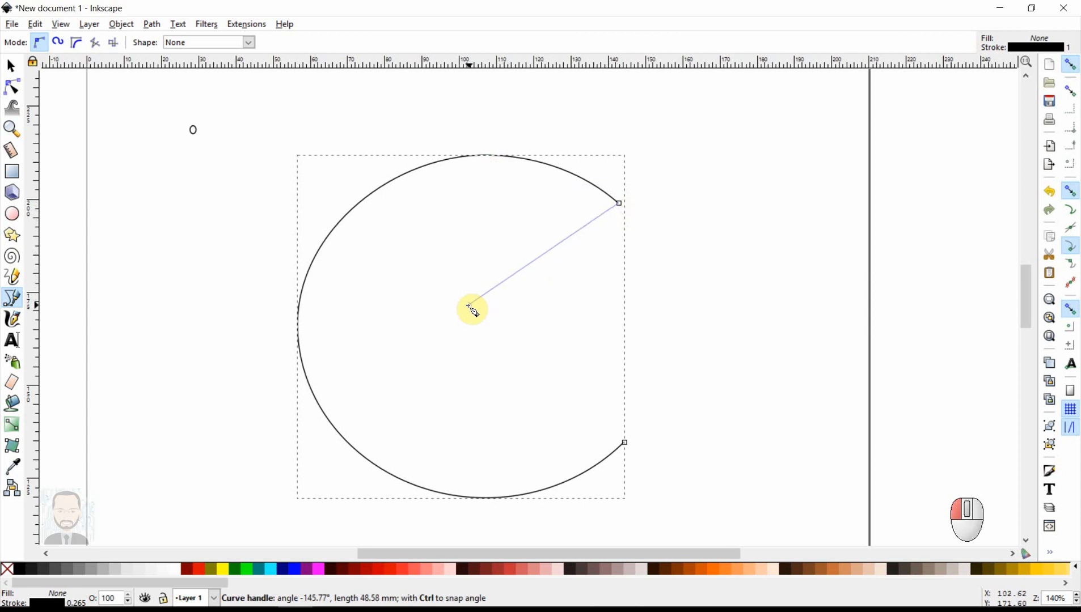
{"action": "left_click", "coordinate": [465, 310]}
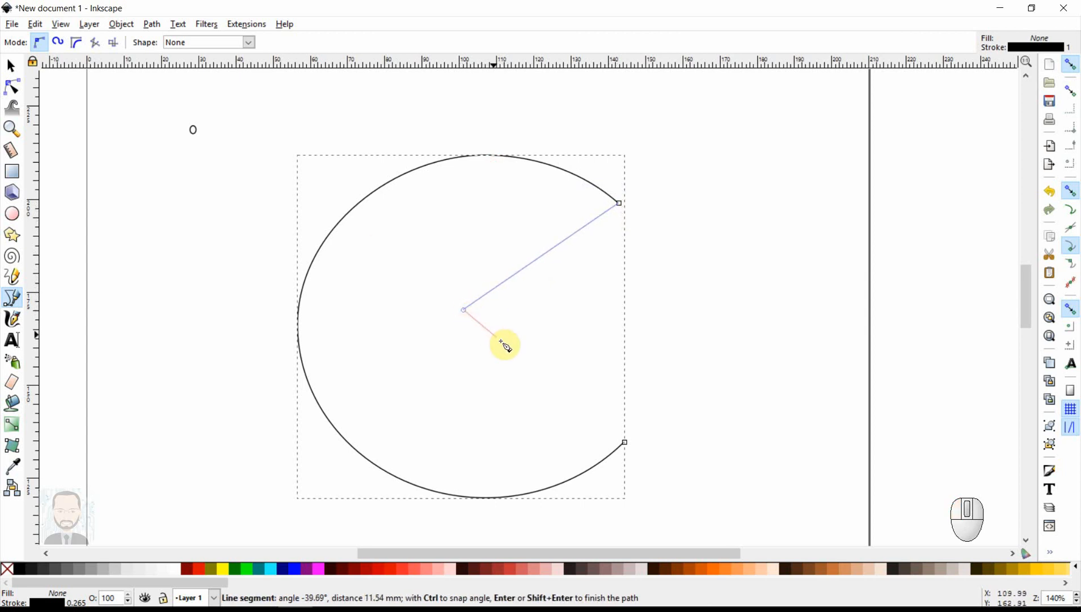
{"action": "left_click_drag", "start_coordinate": [625, 442], "coordinate": [501, 357]}
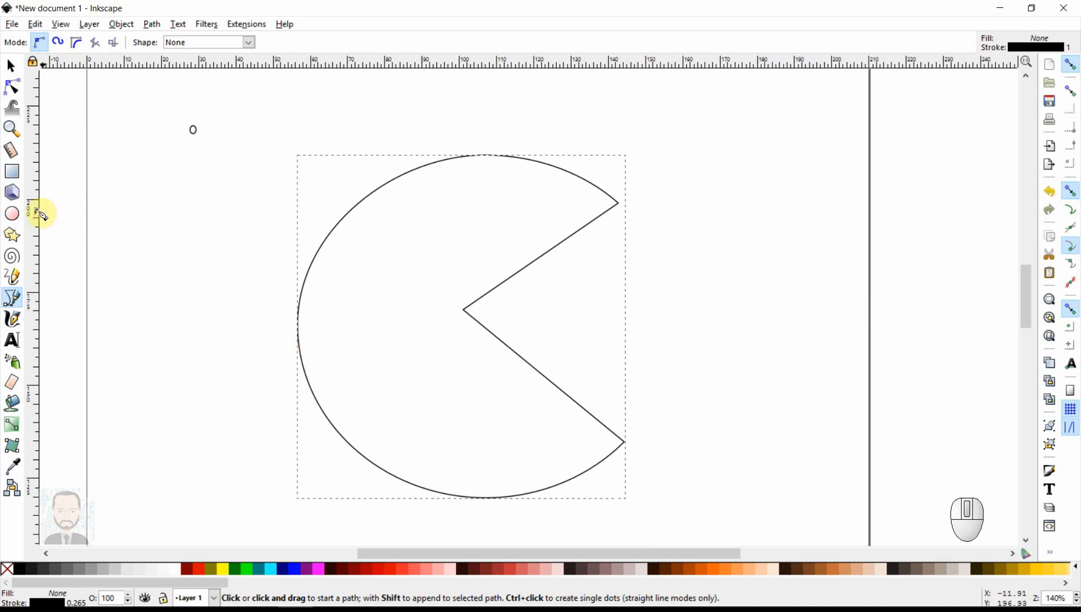
- Draw an unfilled eye circle above the mouth and a smaller circle just inside the body's left edge
{"action": "left_click", "coordinate": [13, 214]}
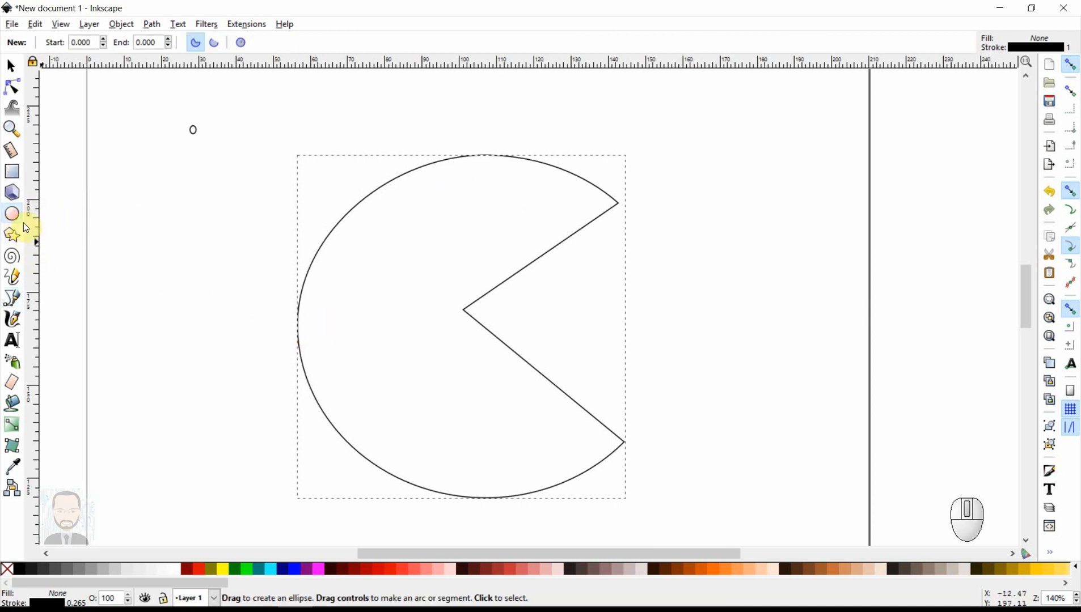
{"action": "left_click_drag", "start_coordinate": [457, 190], "coordinate": [505, 233]}
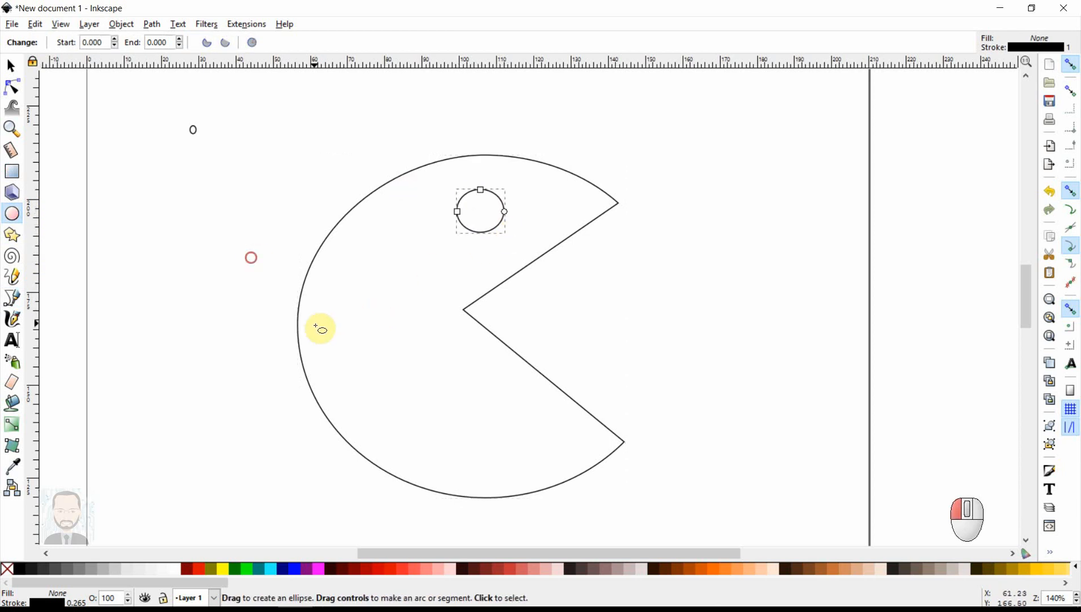
{"action": "left_click_drag", "start_coordinate": [316, 326], "coordinate": [330, 338]}
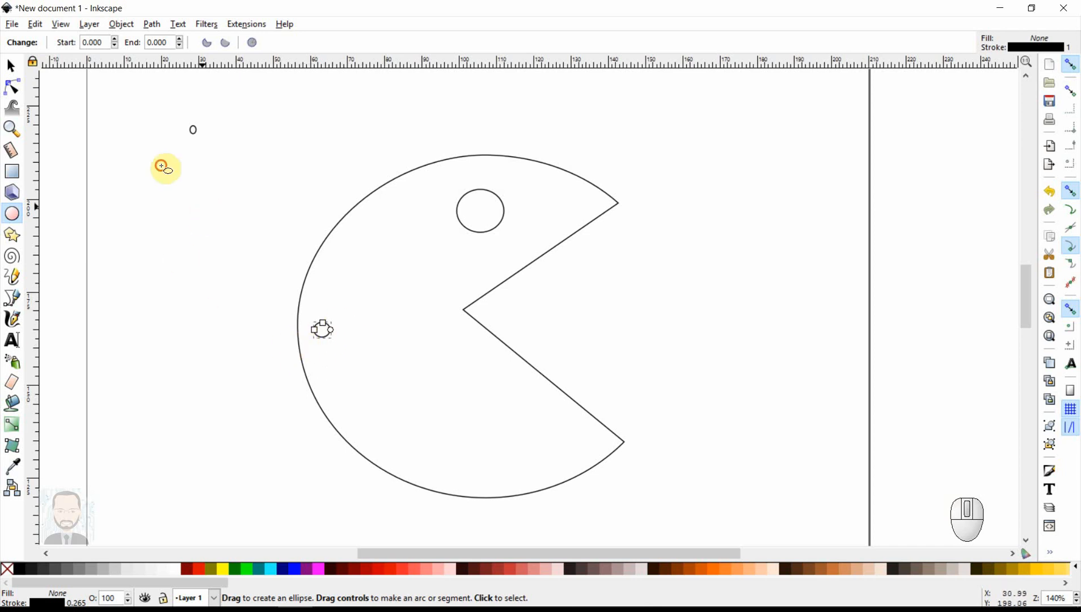
{"action": "left_click", "coordinate": [166, 169]}
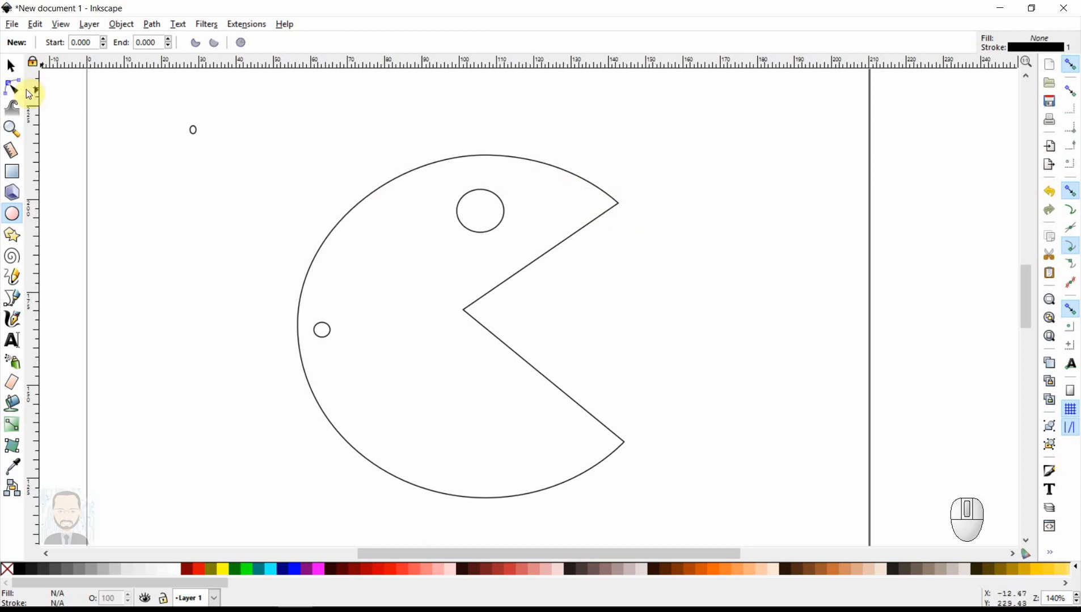
- Set the outline colour of the Pac-Man body and the small inner circle to red (#FF0000)
{"action": "left_click", "coordinate": [12, 82]}
{"action": "left_click", "coordinate": [373, 193]}
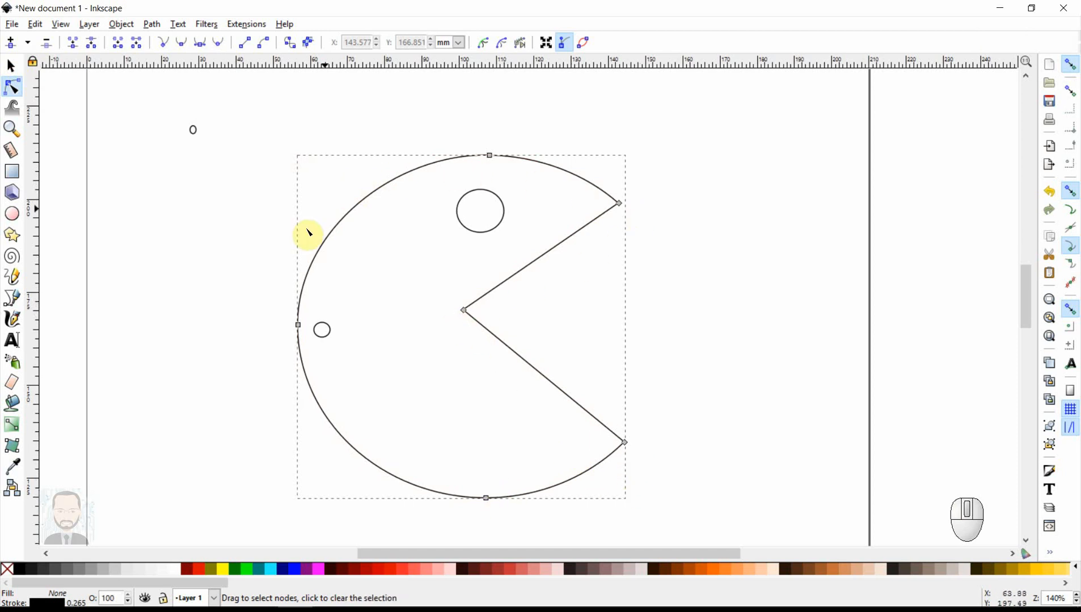
{"action": "left_click", "coordinate": [197, 570], "text": "shift"}
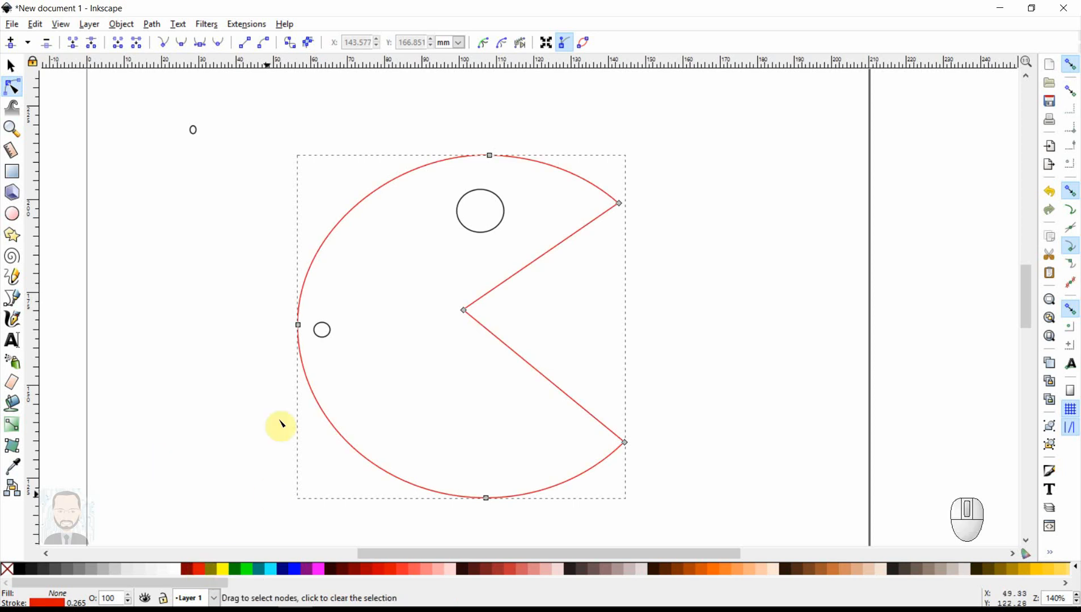
{"action": "left_click", "coordinate": [327, 335]}
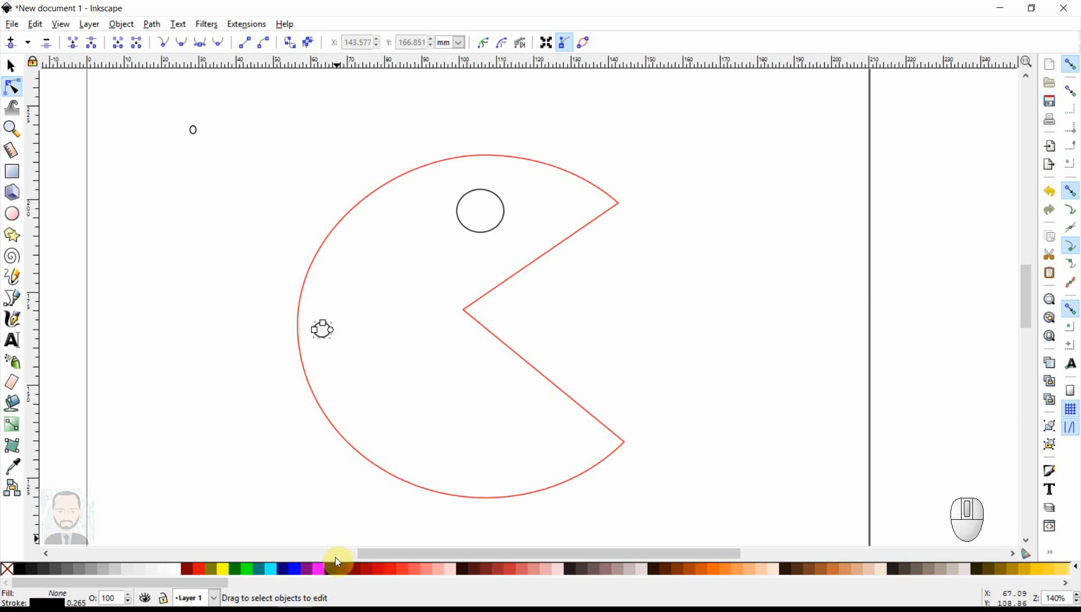
{"action": "left_click", "coordinate": [202, 571], "text": "shift"}
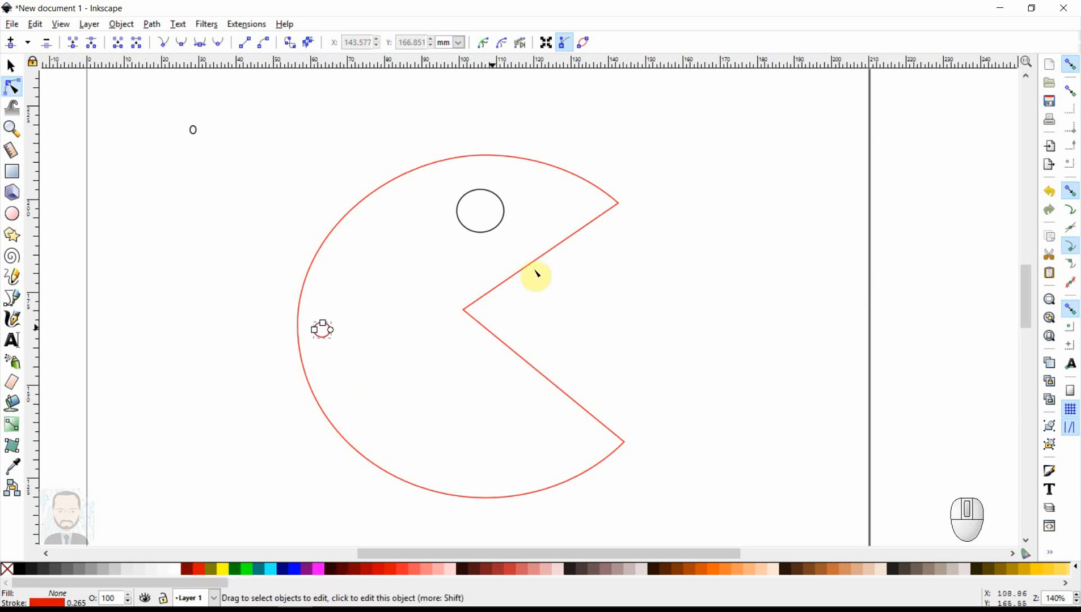
- Give the eye circle a black outline and a black fill
{"action": "left_click", "coordinate": [496, 229]}
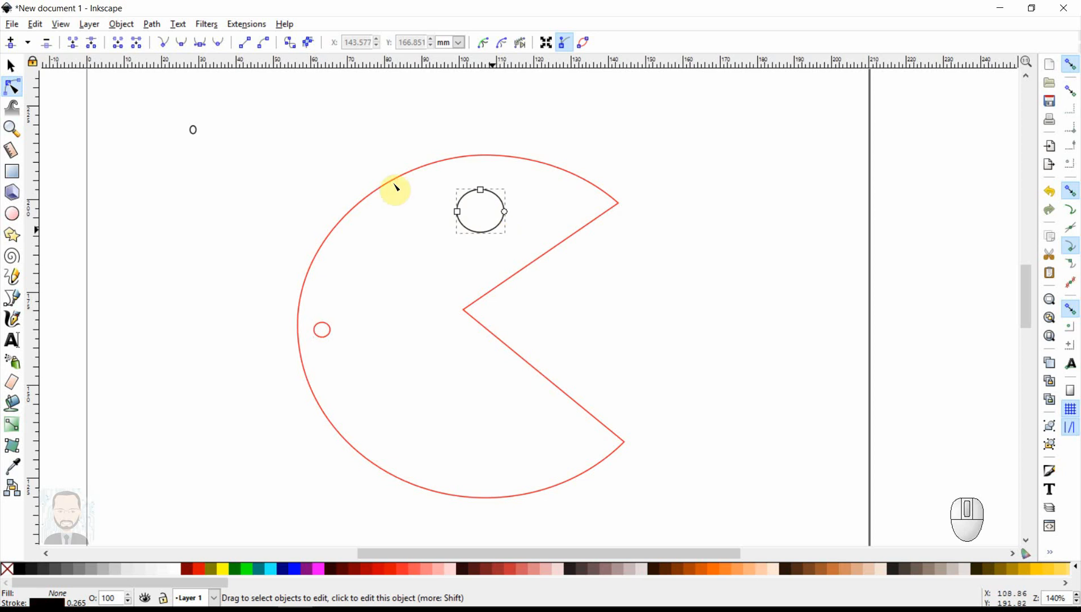
{"action": "left_click", "coordinate": [197, 564], "text": "shift"}
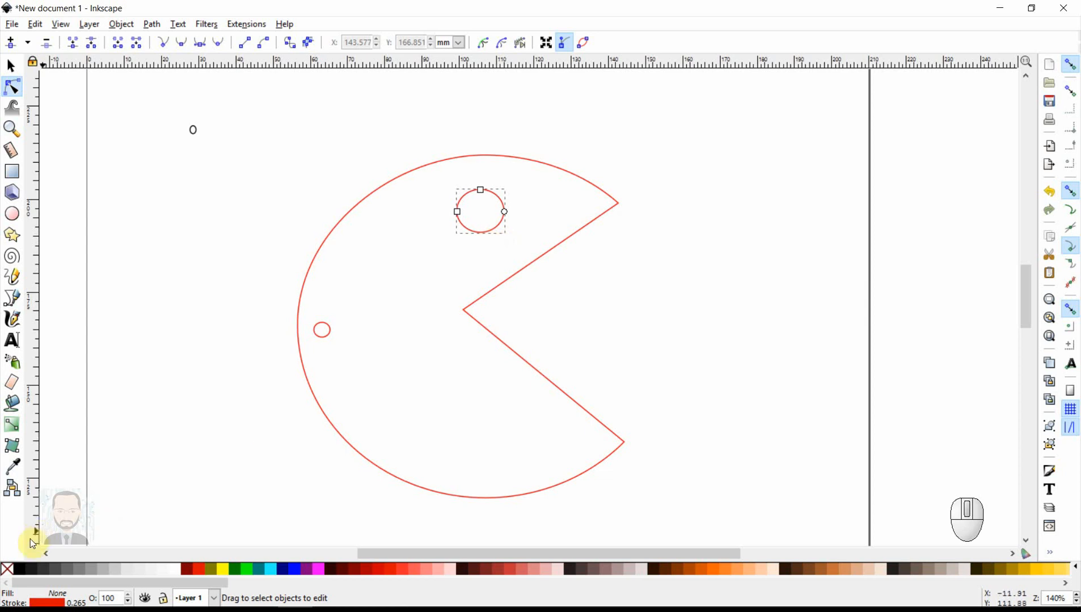
{"action": "left_click", "coordinate": [17, 567], "text": "shift"}
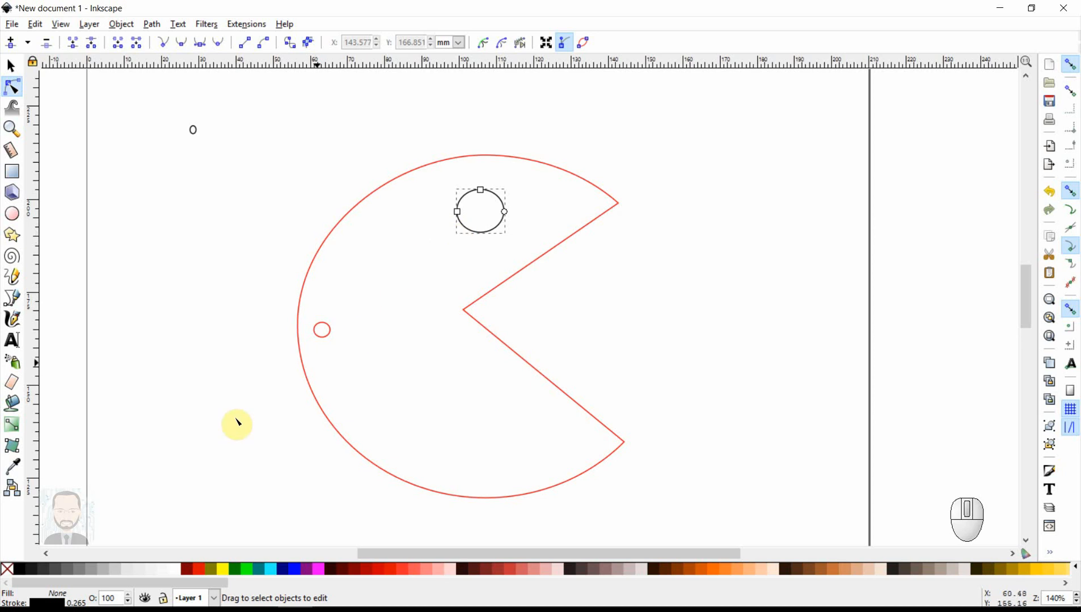
{"action": "left_click", "coordinate": [18, 567]}
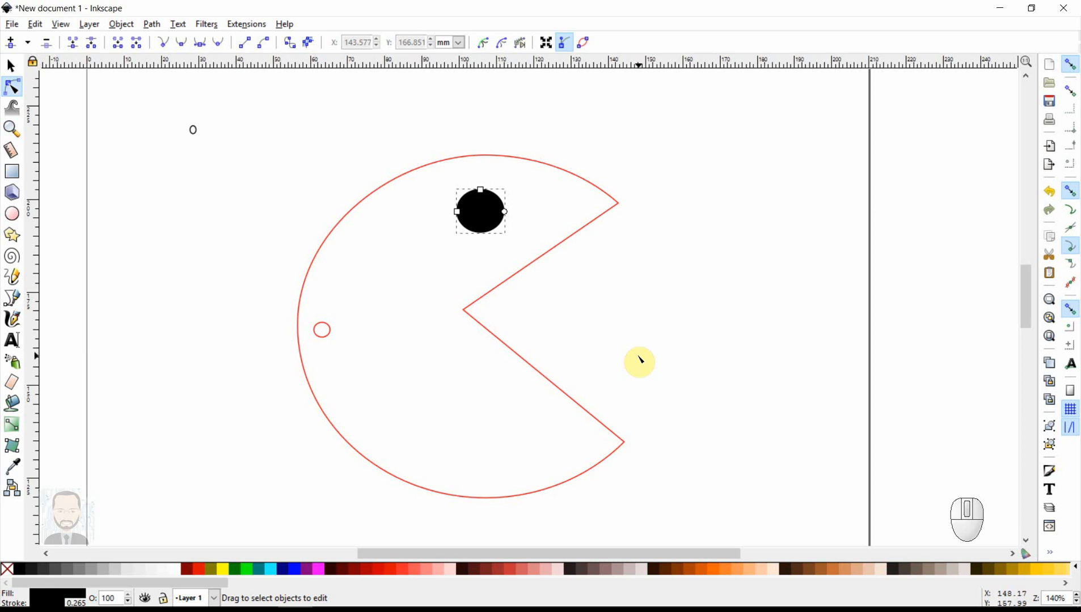
- Fill the Pac-Man body with yellow and remove that fill again
{"action": "left_click", "coordinate": [440, 309]}
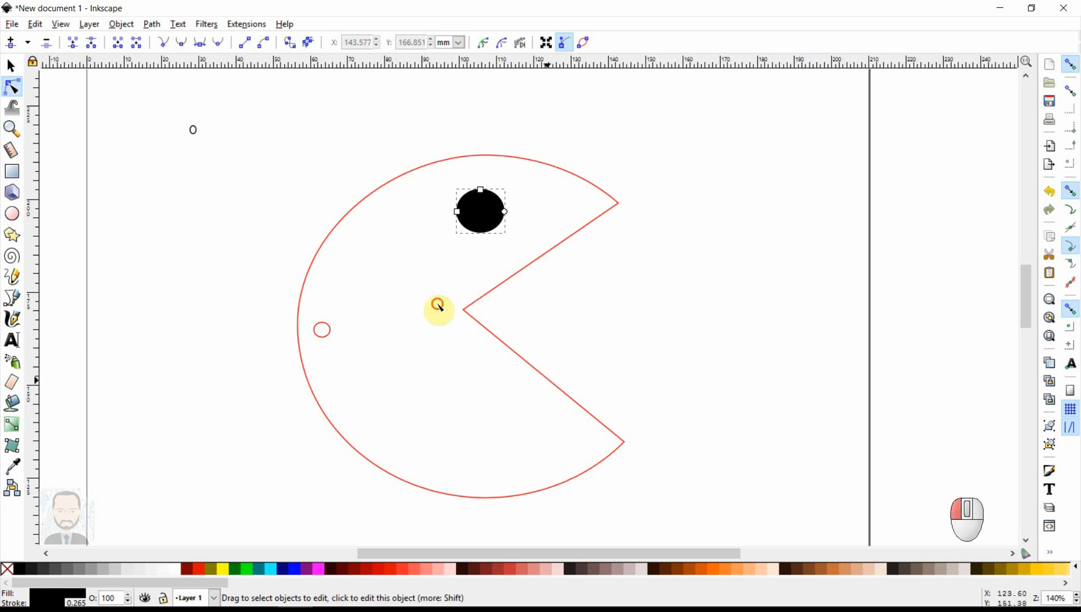
{"action": "left_click", "coordinate": [223, 569]}
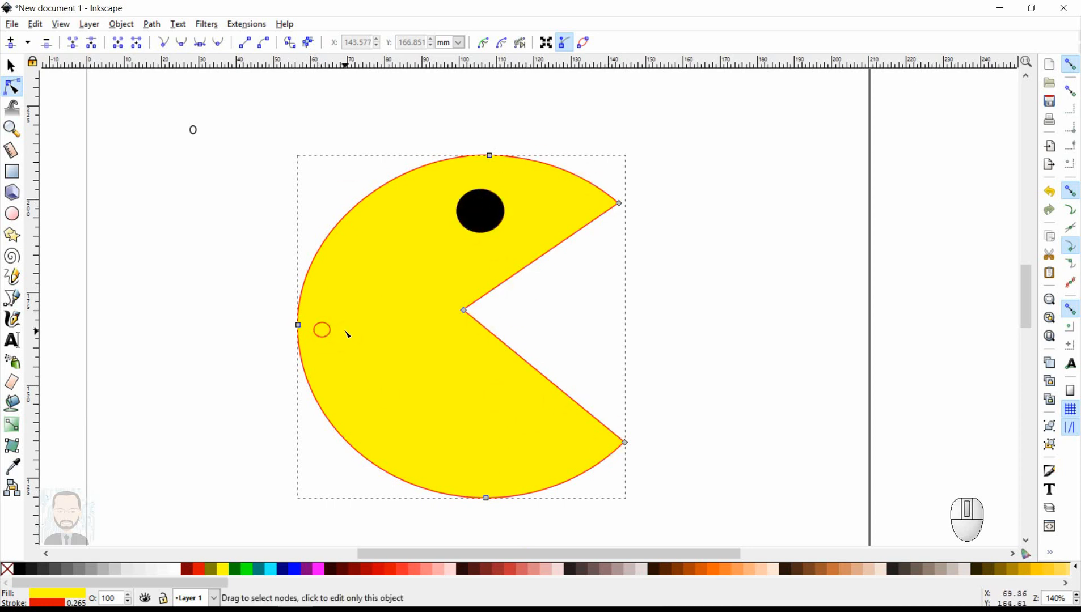
{"action": "left_click", "coordinate": [6, 569]}
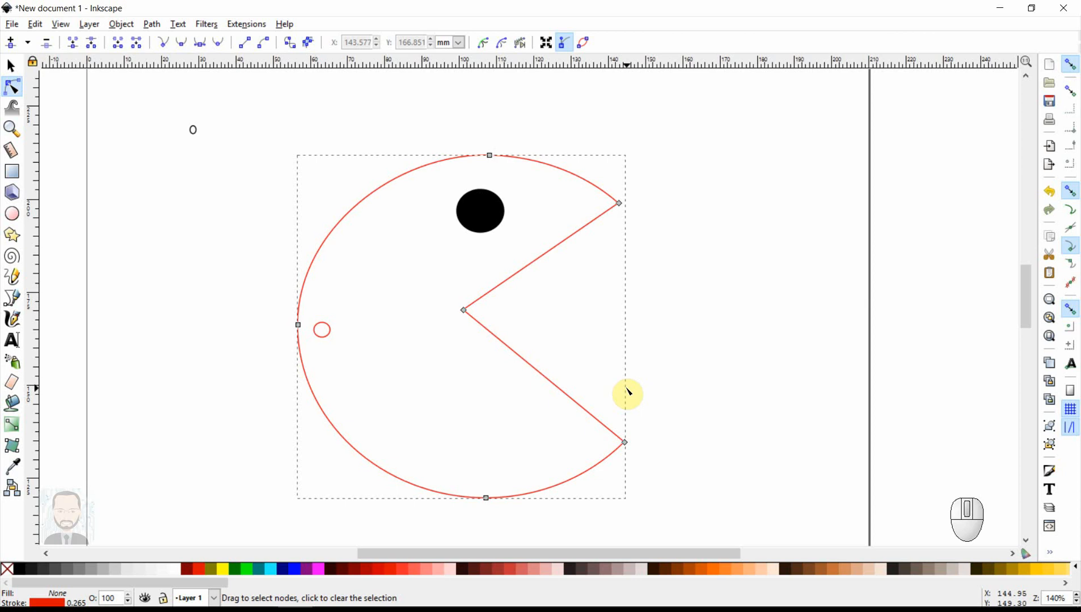
- Insert five evenly spread nodes along the upper straight edge of the mouth
{"action": "left_click", "coordinate": [619, 204]}
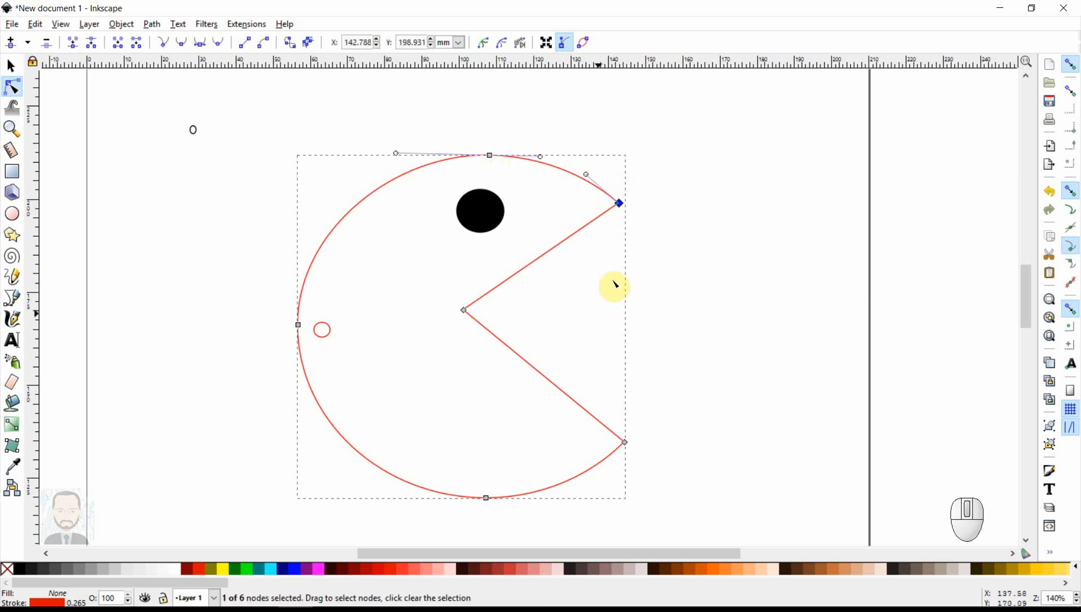
{"action": "left_click", "coordinate": [498, 286]}
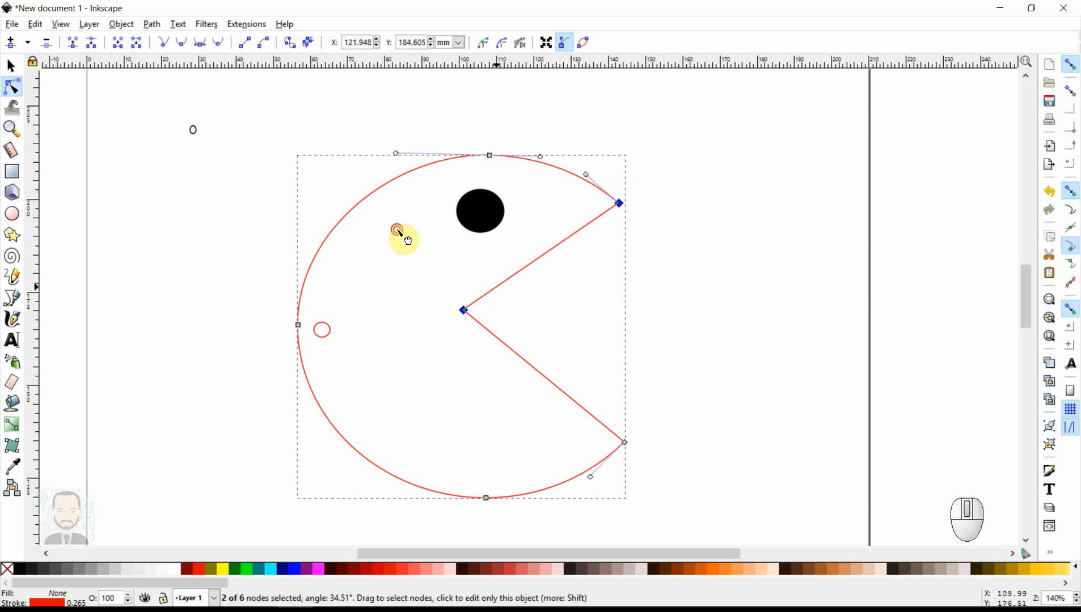
{"action": "double_click", "coordinate": [496, 286]}
{"action": "double_click", "coordinate": [525, 268]}
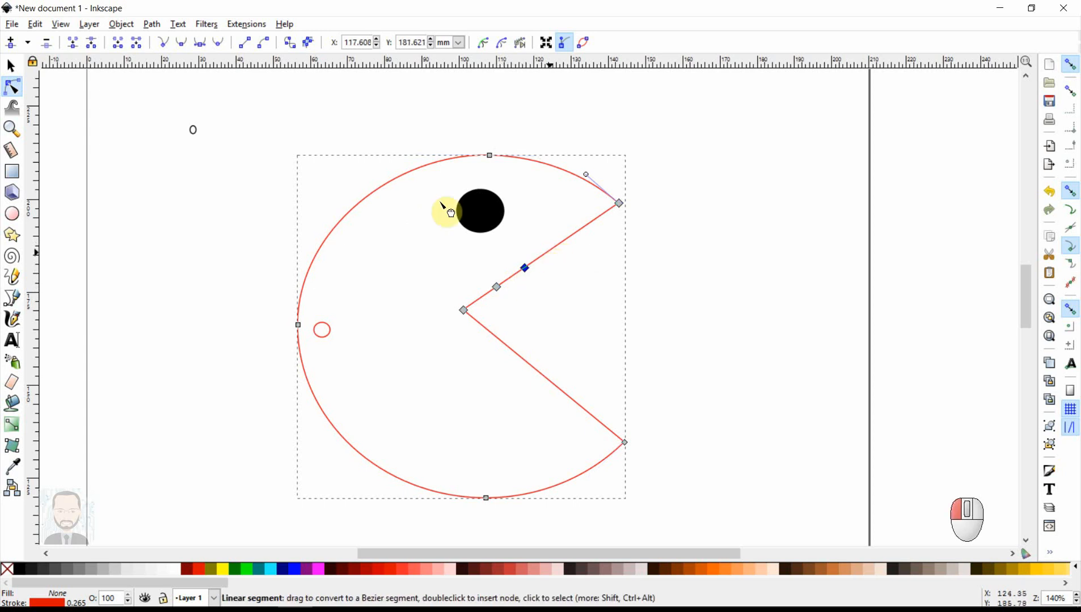
{"action": "double_click", "coordinate": [549, 251]}
{"action": "double_click", "coordinate": [572, 235]}
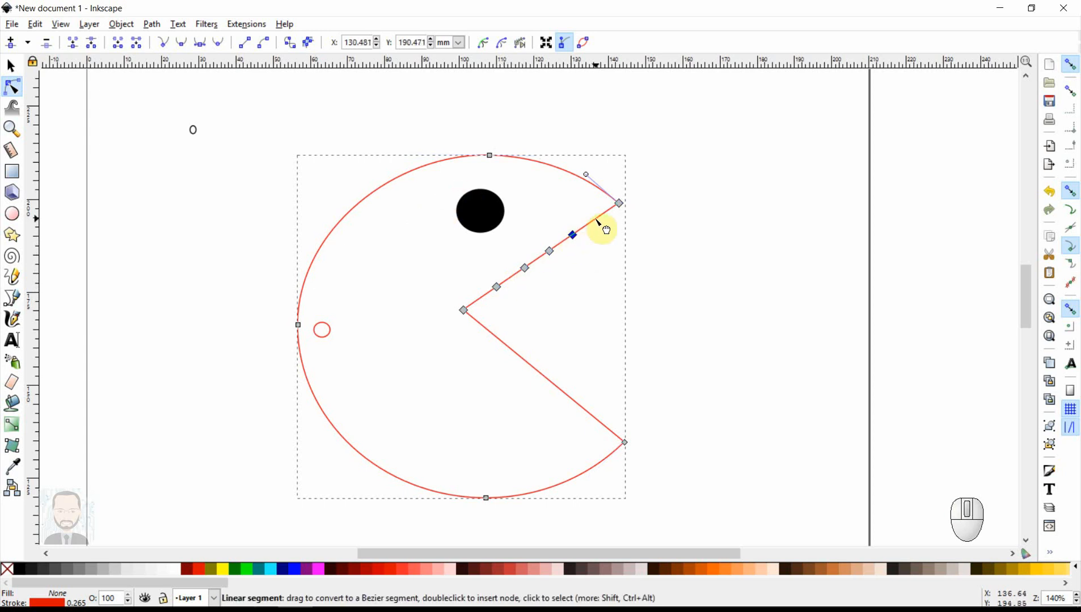
{"action": "double_click", "coordinate": [596, 220]}
- Pull the first, third and fifth inserted nodes of the upper mouth edge down into the mouth to form zigzag teeth
{"action": "left_click_drag", "start_coordinate": [497, 290], "coordinate": [516, 318]}
{"action": "left_click_drag", "start_coordinate": [547, 253], "coordinate": [566, 291]}
{"action": "left_click_drag", "start_coordinate": [600, 232], "coordinate": [619, 261]}
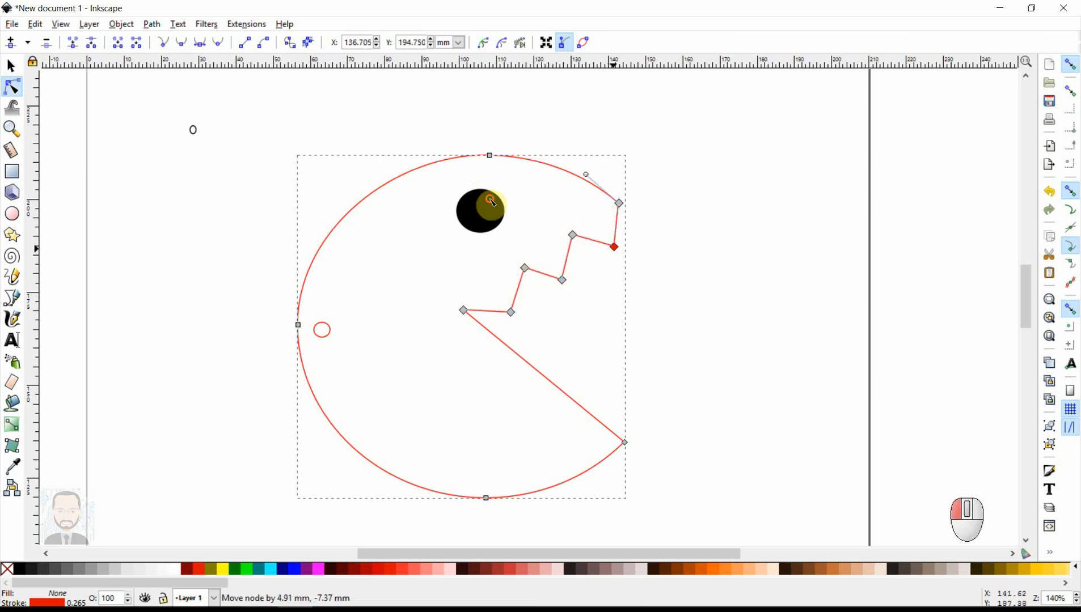
- Insert five nodes along the lower straight edge of the mouth
{"action": "double_click", "coordinate": [507, 347]}
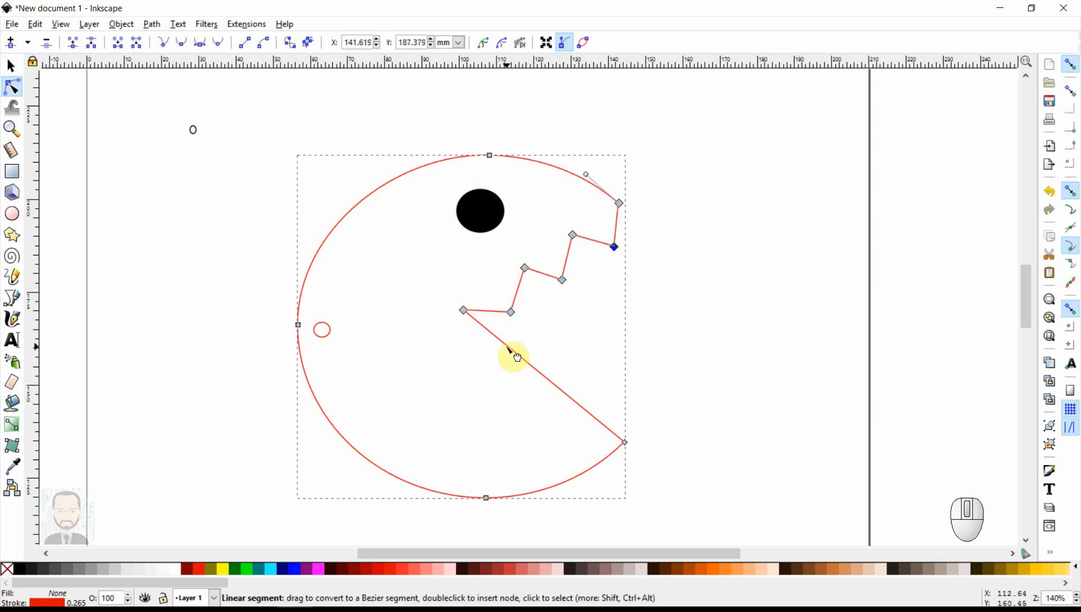
{"action": "double_click", "coordinate": [531, 366]}
{"action": "double_click", "coordinate": [554, 385]}
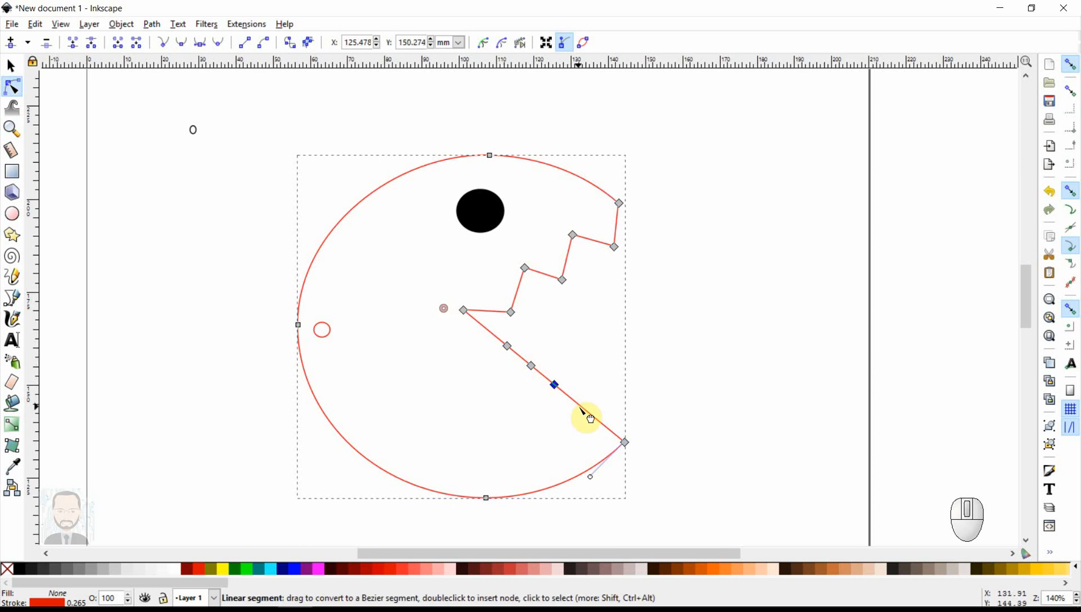
{"action": "double_click", "coordinate": [583, 409]}
{"action": "double_click", "coordinate": [610, 430]}
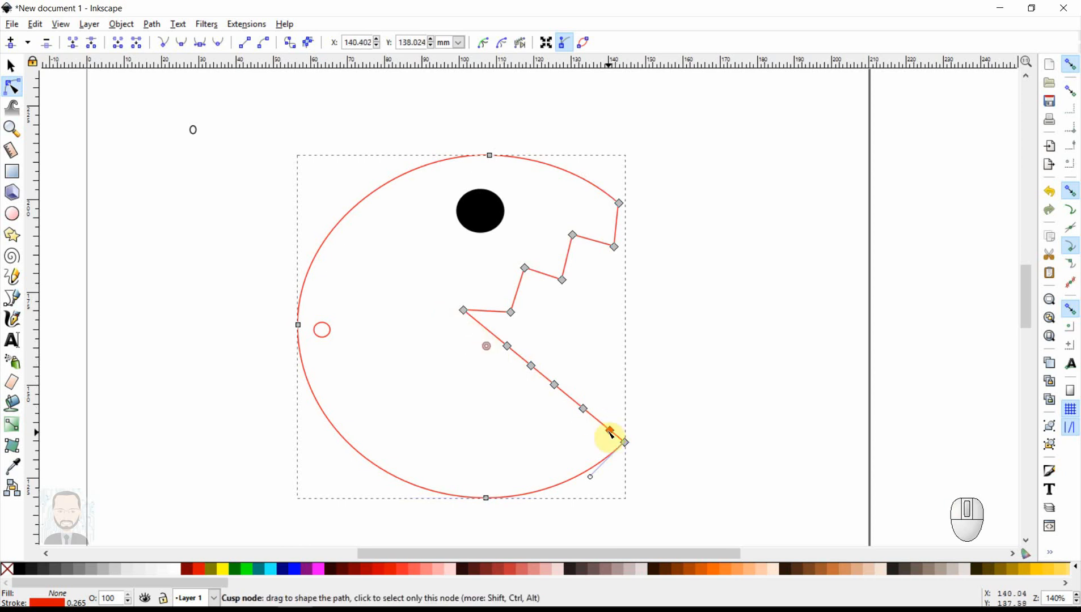
- Pull every other inserted node of the lower mouth edge up into the mouth to form matching teeth
{"action": "left_click_drag", "start_coordinate": [512, 353], "coordinate": [529, 334]}
{"action": "left_click_drag", "start_coordinate": [559, 381], "coordinate": [574, 361]}
{"action": "left_click_drag", "start_coordinate": [610, 430], "coordinate": [612, 392]}
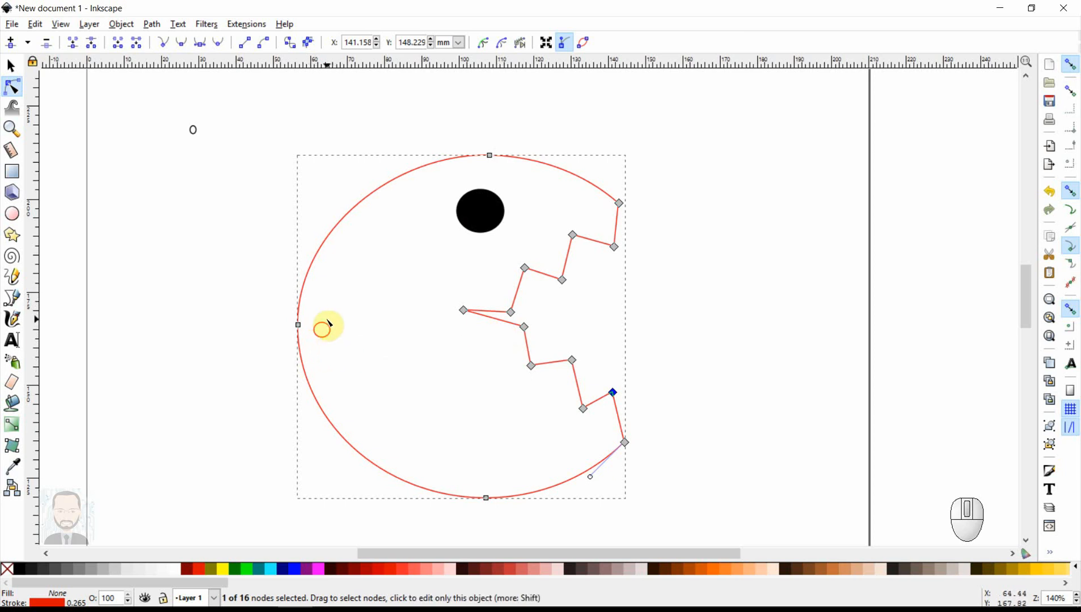
- Convert the small circle near the body's back edge to a path and stretch its nodes outward into a tall leaf-like shape
{"action": "left_click", "coordinate": [323, 338]}
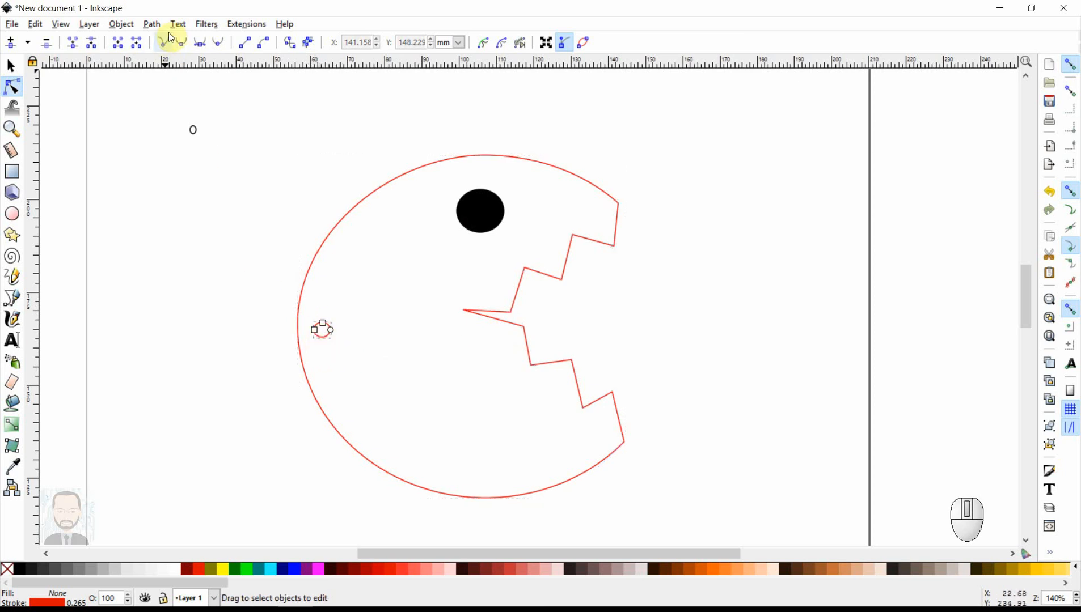
{"action": "left_click", "coordinate": [121, 25]}
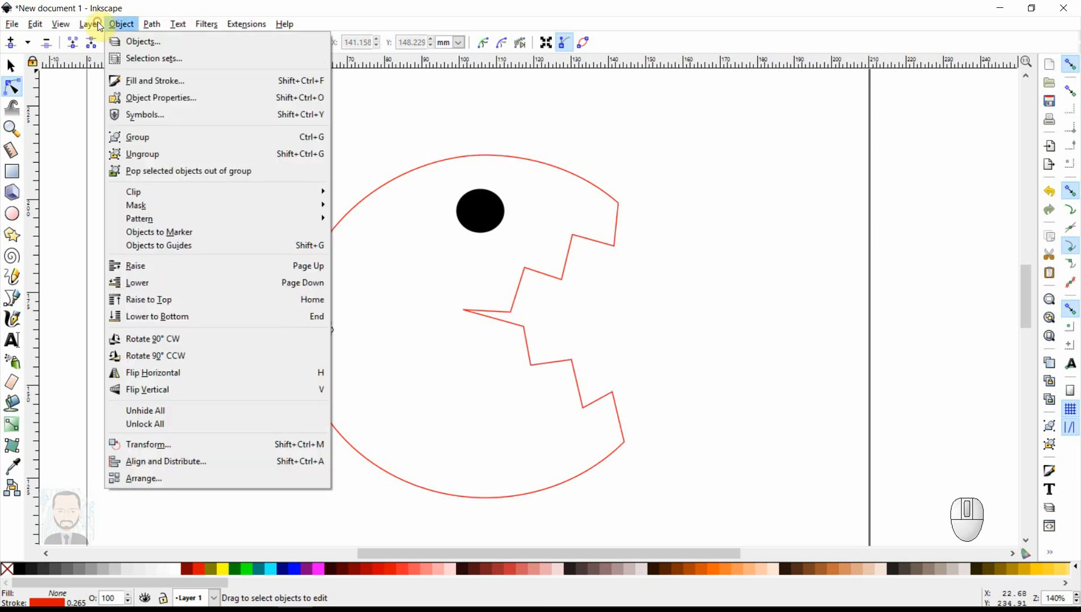
{"action": "left_click", "coordinate": [165, 40]}
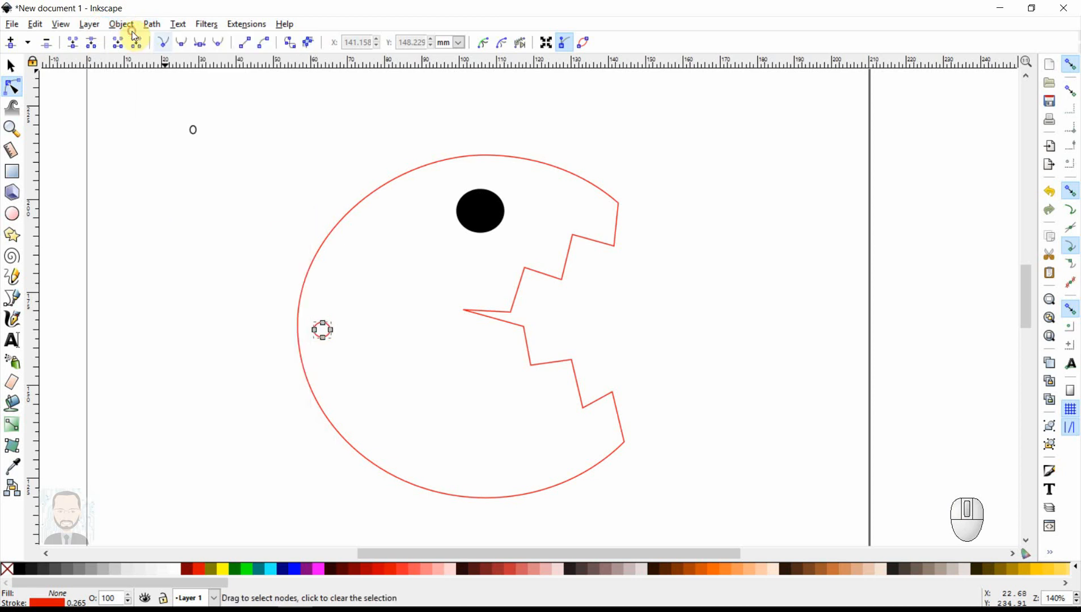
{"action": "left_click_drag", "start_coordinate": [335, 335], "coordinate": [322, 290]}
{"action": "mouse_move", "coordinate": [322, 337]}
{"action": "left_mouse_down"}
{"action": "mouse_move", "coordinate": [327, 367]}
{"action": "mouse_move", "coordinate": [305, 339]}
{"action": "left_mouse_up"}
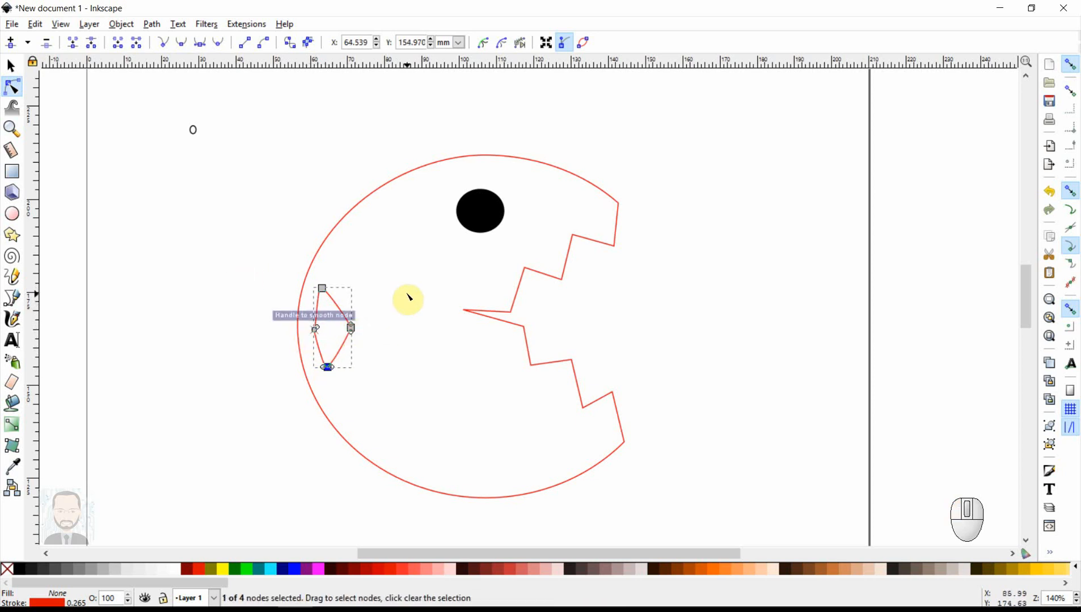